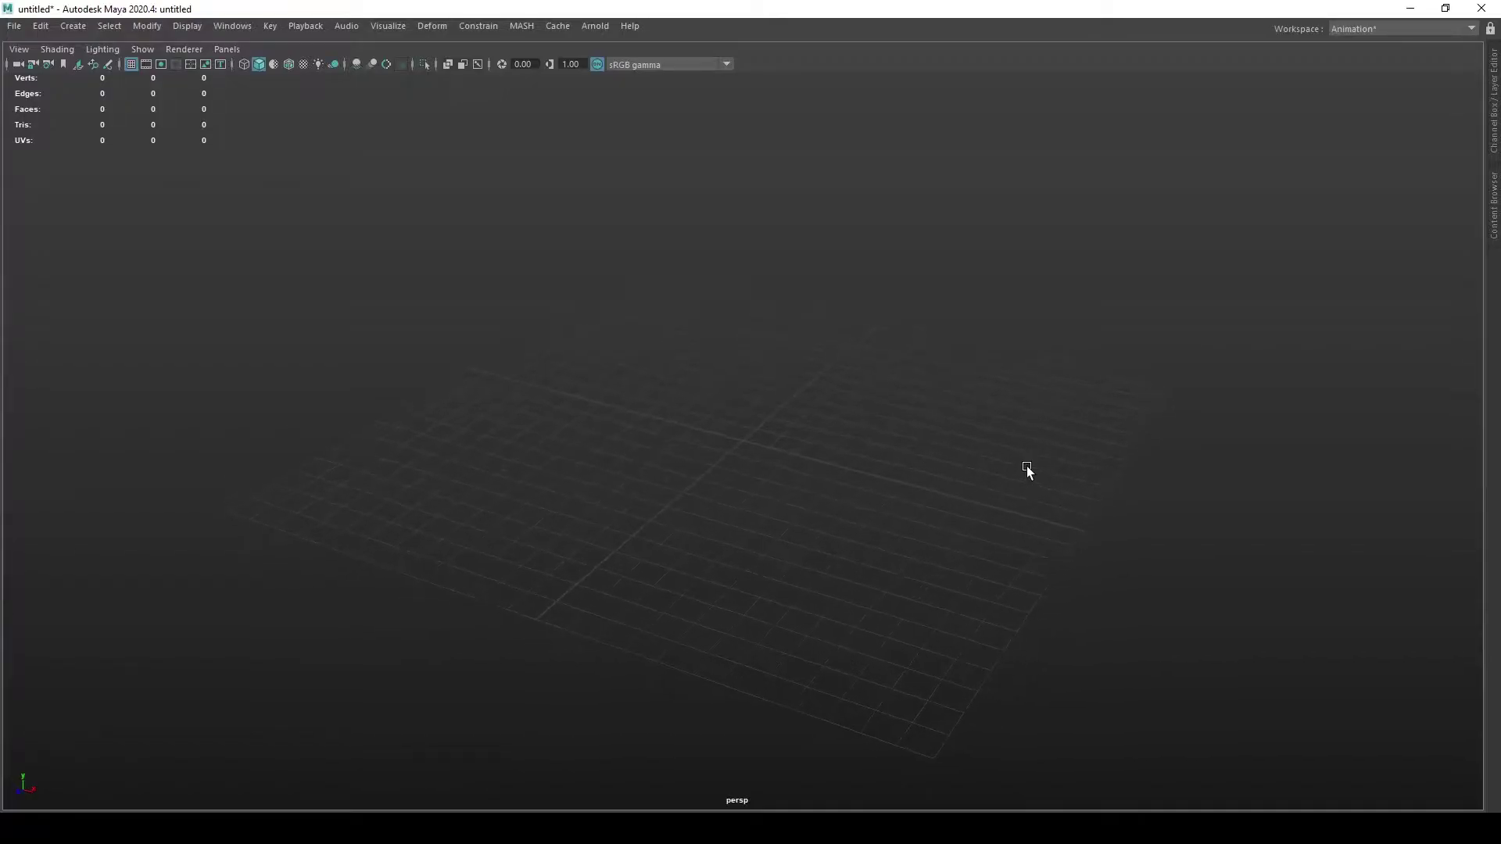
Step: Restore the hidden Maya interface around the perspective viewport
mouse_move(666, 379)
alt+mouse_down()
mouse_move(617, 351)
mouse_move(649, 365)
mouse_move(676, 354)
alt+mouse_up()
alt+drag(279, 214, 349, 261)
key(ctrl+space)
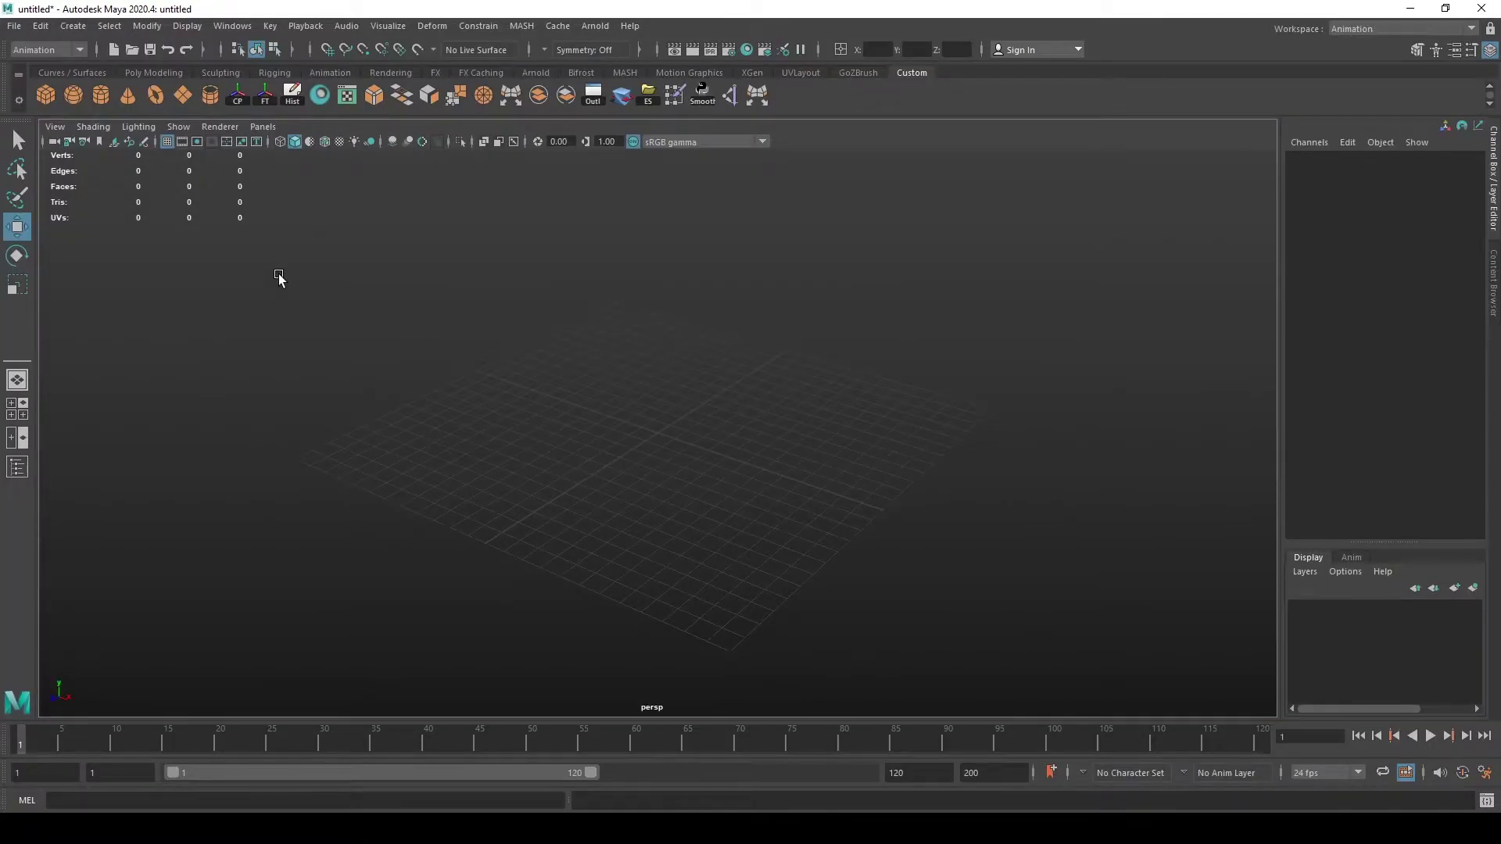
drag(281, 249, 1012, 669)
Step: Frame the ground grid and orbit to a flatter, more frontal view of it
key(f)
scroll(666, 430, down, 3)
alt+drag(671, 425, 676, 426)
alt+drag(727, 504, 646, 435)
Step: Toggle the viewport grid display off and back on
click(167, 142)
click(167, 143)
click(167, 142)
Step: Open Grid Options from the Grid button and enlarge the window
right_click(167, 143)
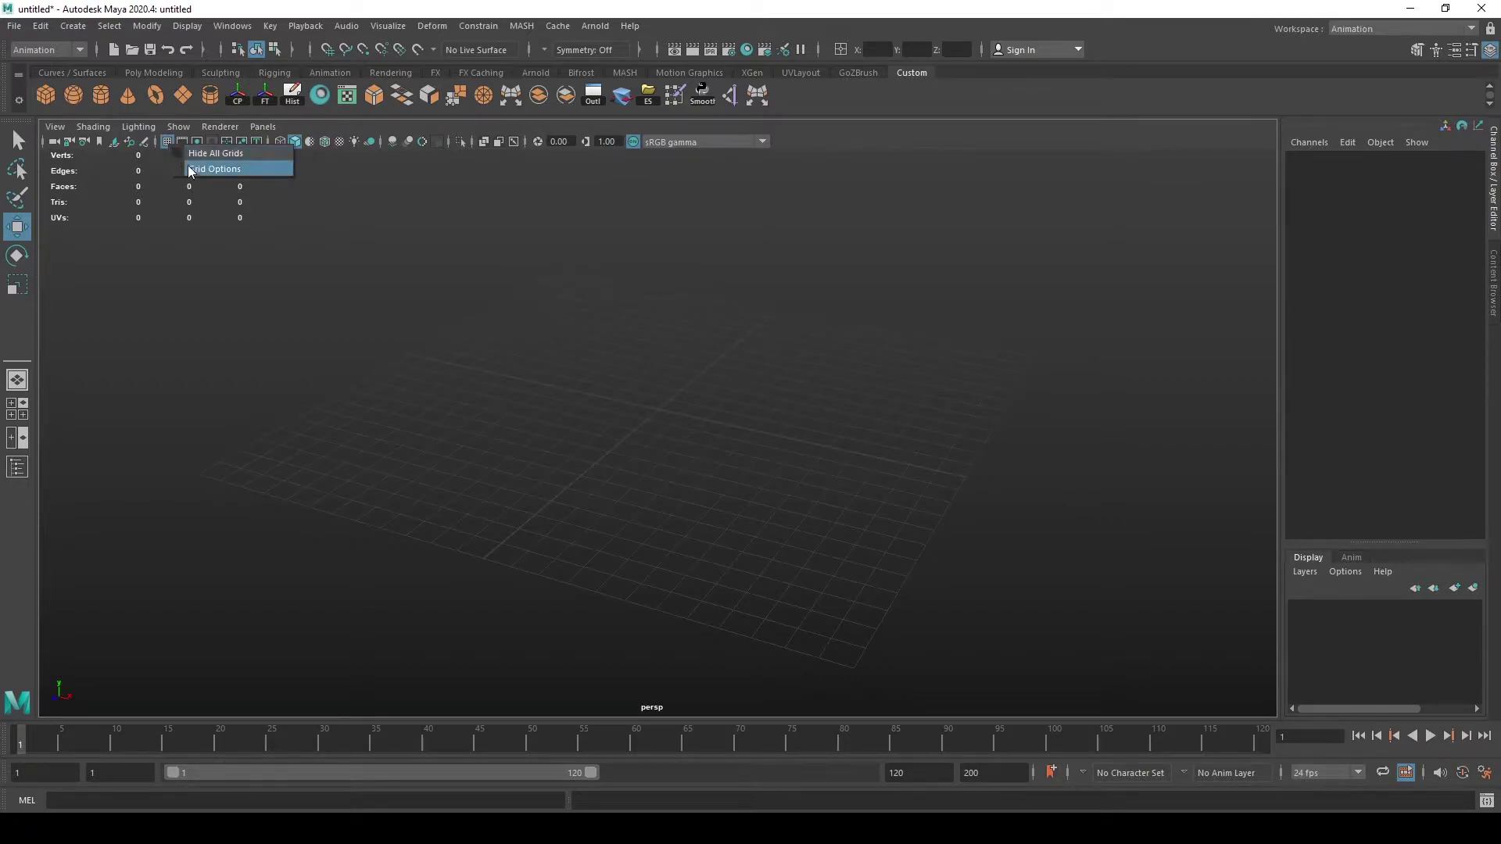
click(195, 170)
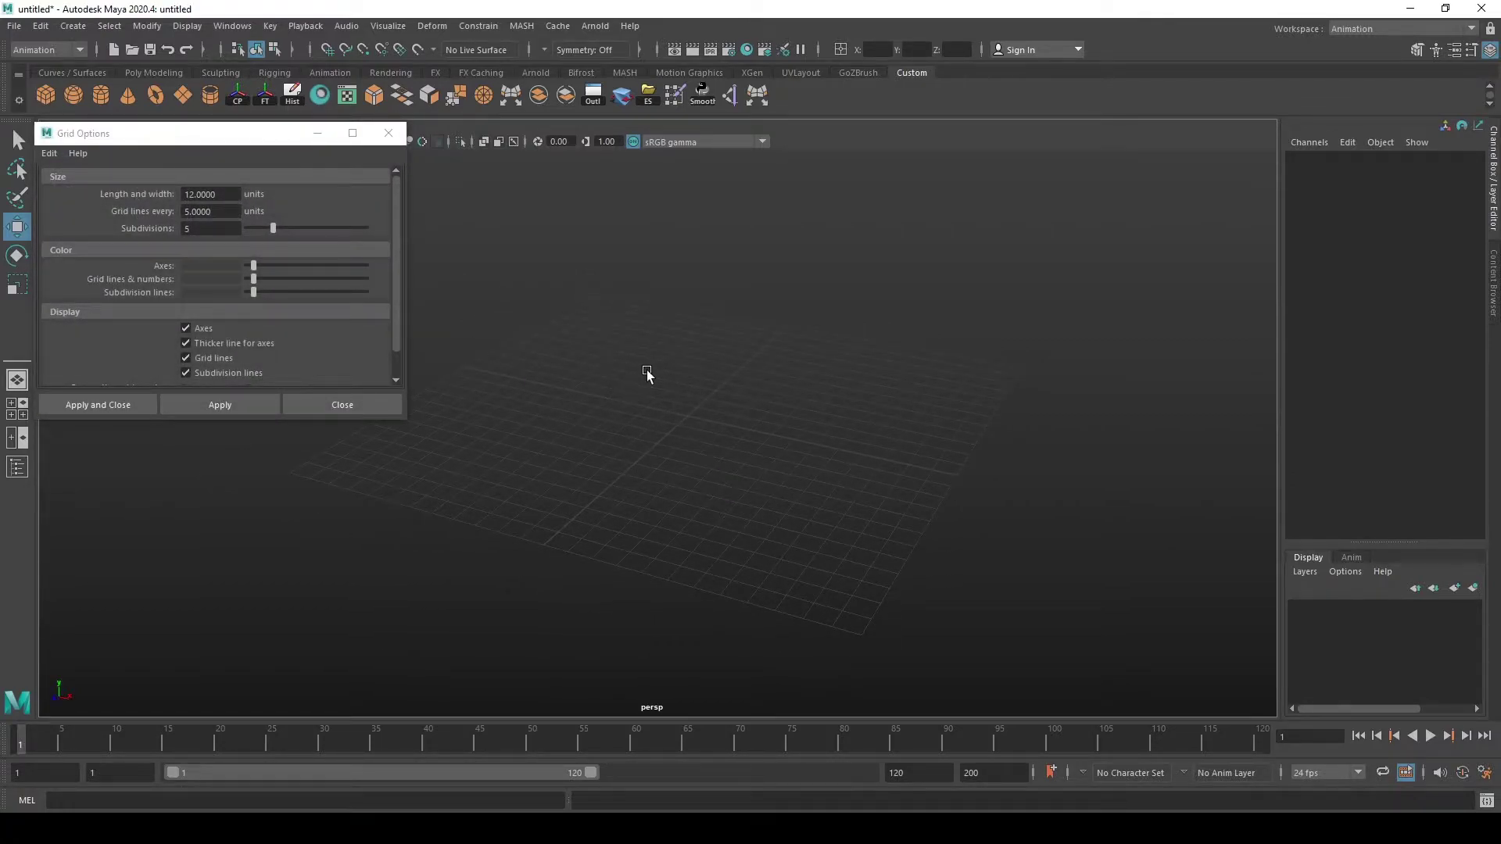
alt+drag(699, 395, 738, 396)
alt+drag(672, 437, 719, 415)
drag(334, 422, 325, 465)
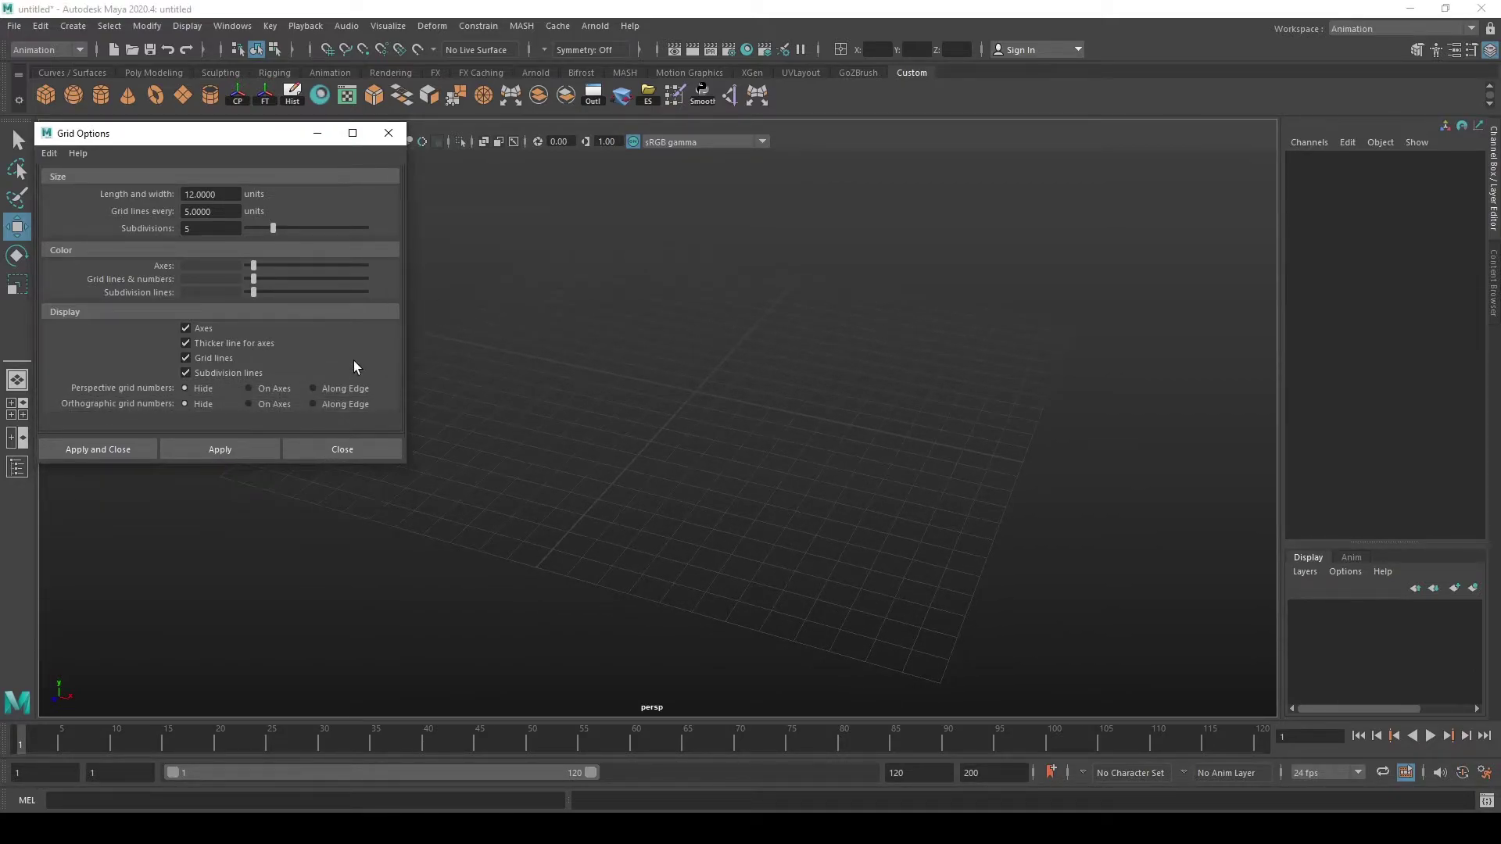
Step: Reset Grid Options to defaults (12 units, lines every 5, 5 subdivisions) and apply
click(55, 156)
click(54, 156)
click(53, 159)
click(83, 186)
click(256, 458)
drag(1001, 290, 386, 557)
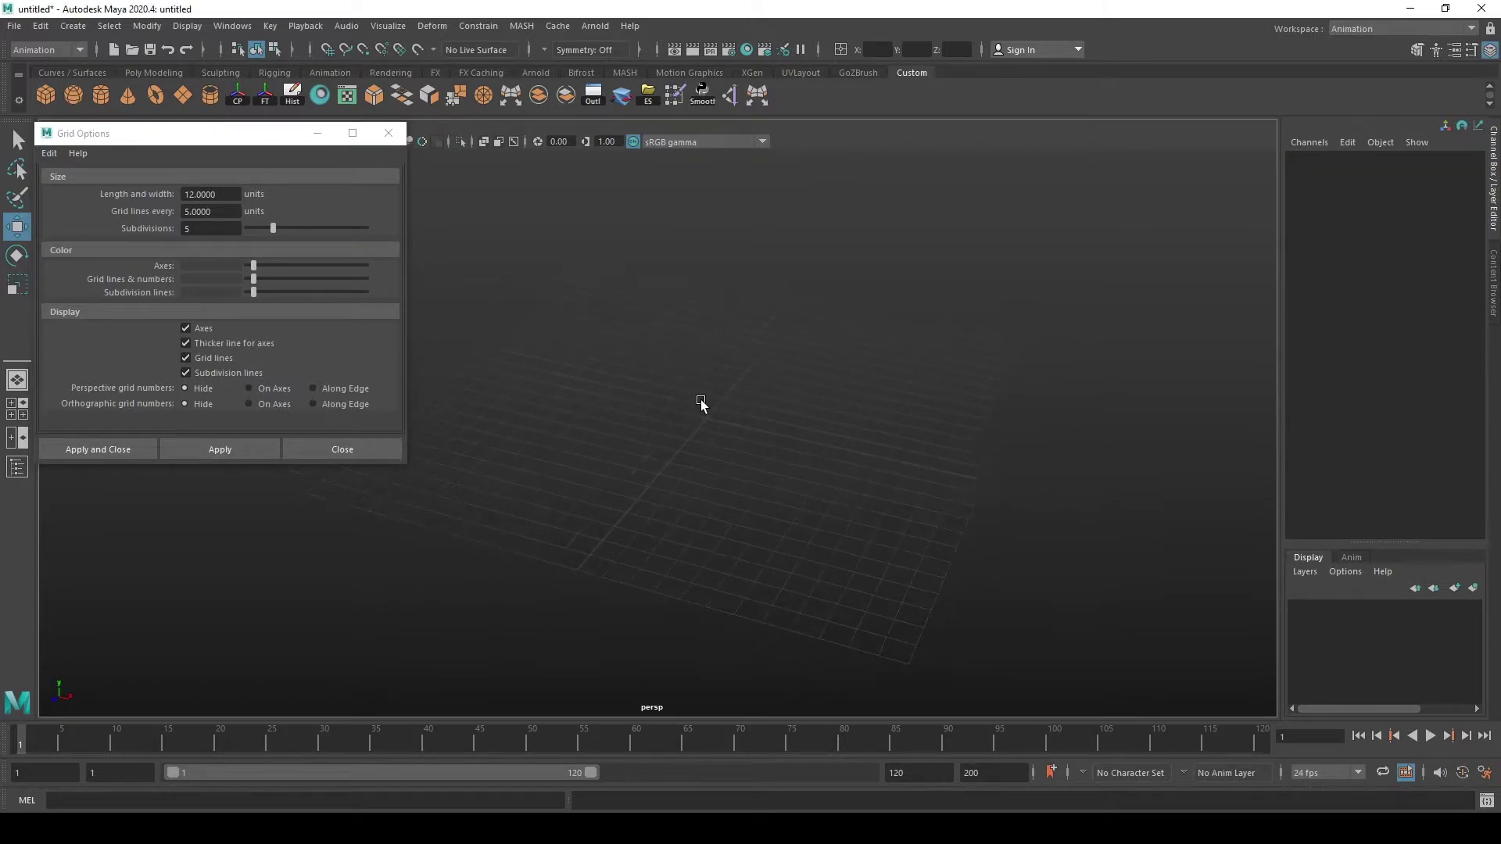
alt+drag(701, 402, 762, 367)
scroll(786, 358, down, 2)
Step: Set Length and width, Grid lines every and Subdivisions all to 1 and apply
double_click(186, 229)
double_click(225, 194)
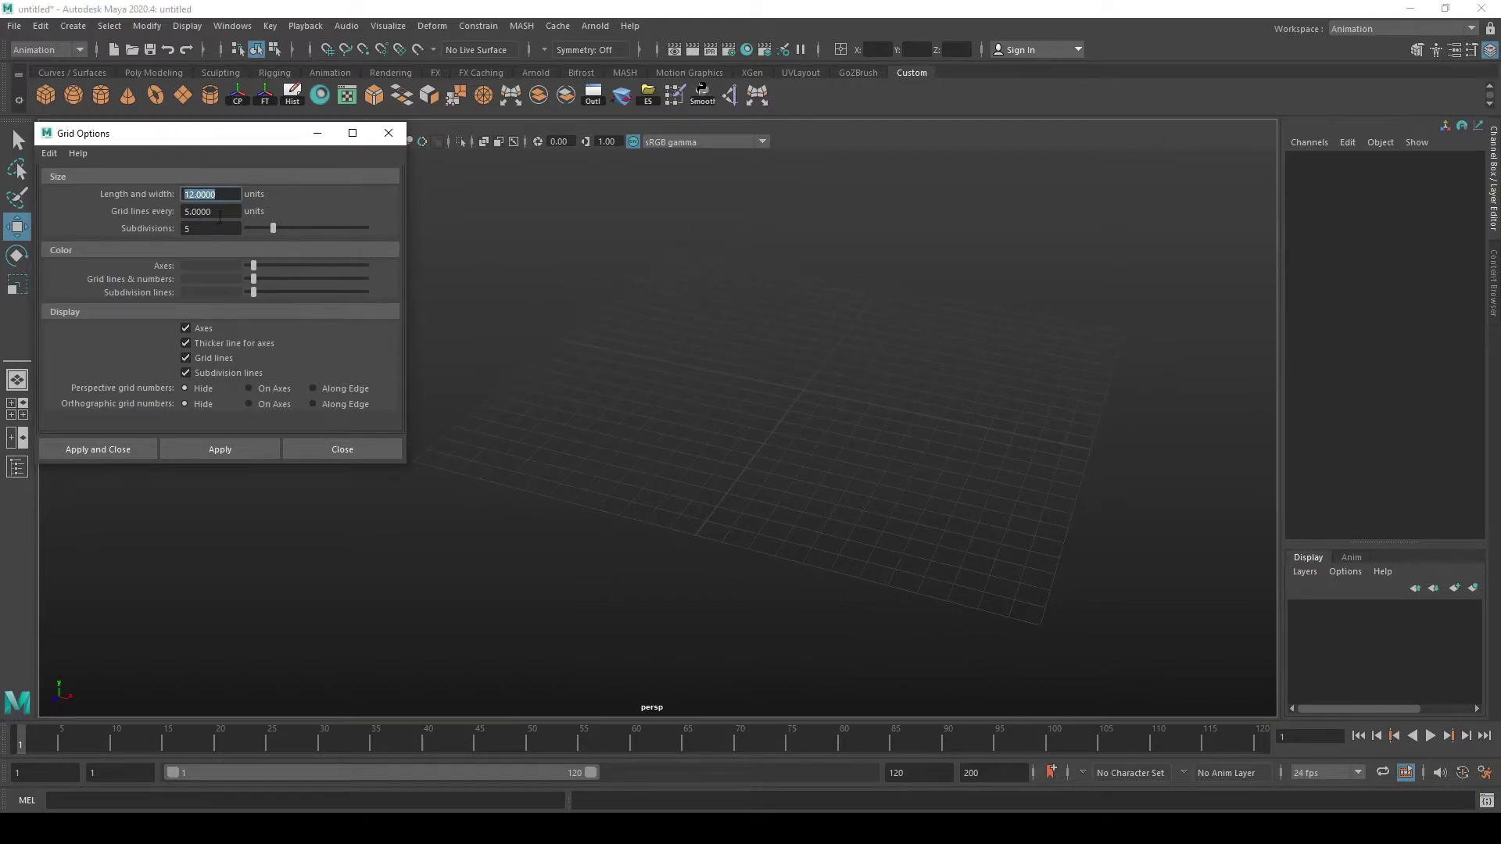
text(1)
key(Tab)
text(1)
key(Tab)
text(1)
click(240, 453)
alt+drag(725, 393, 743, 525)
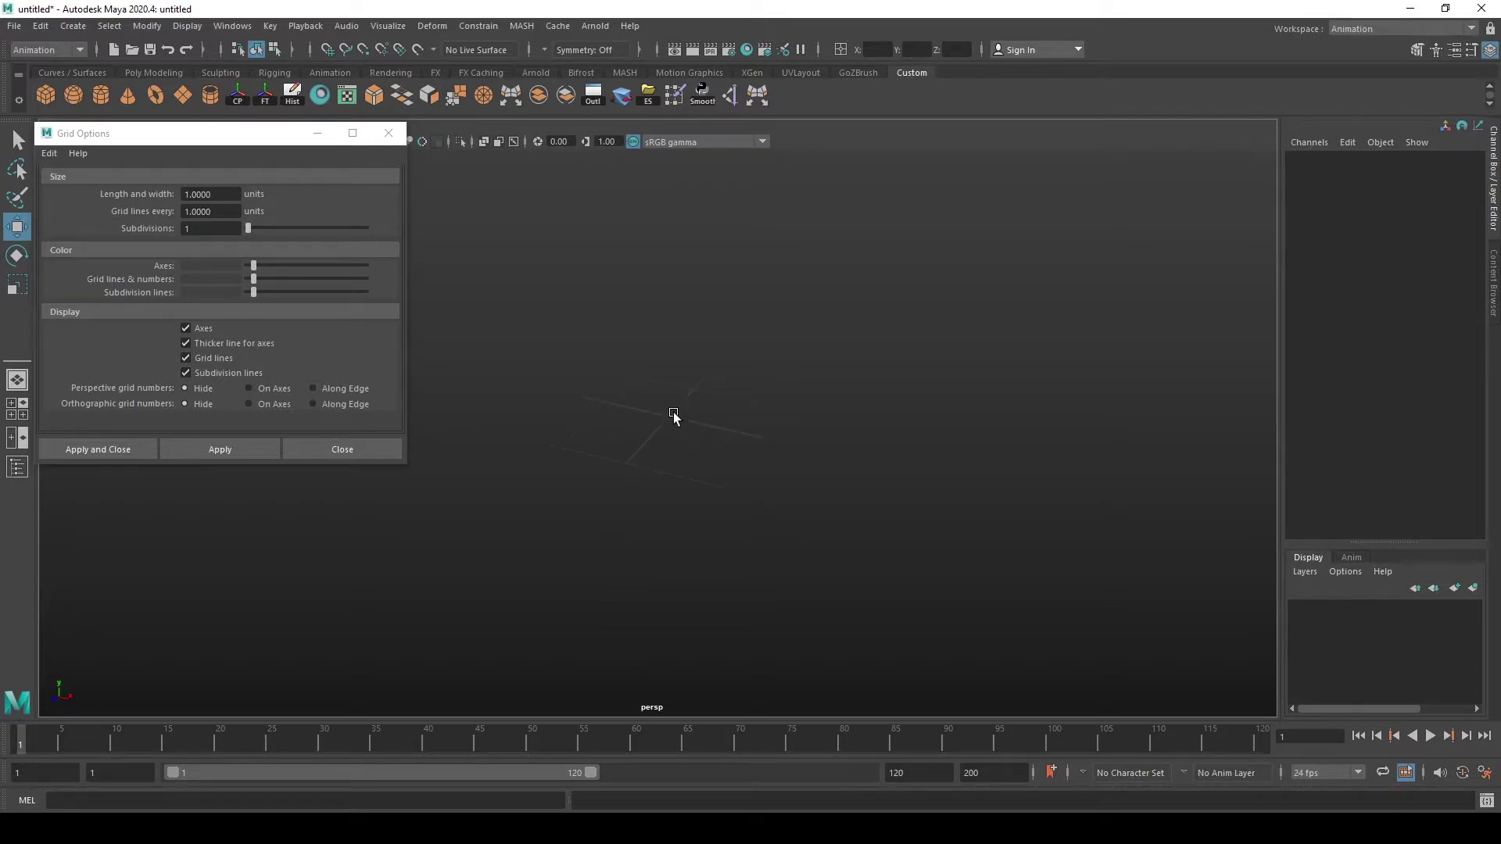
drag(620, 460, 621, 460)
drag(231, 137, 236, 155)
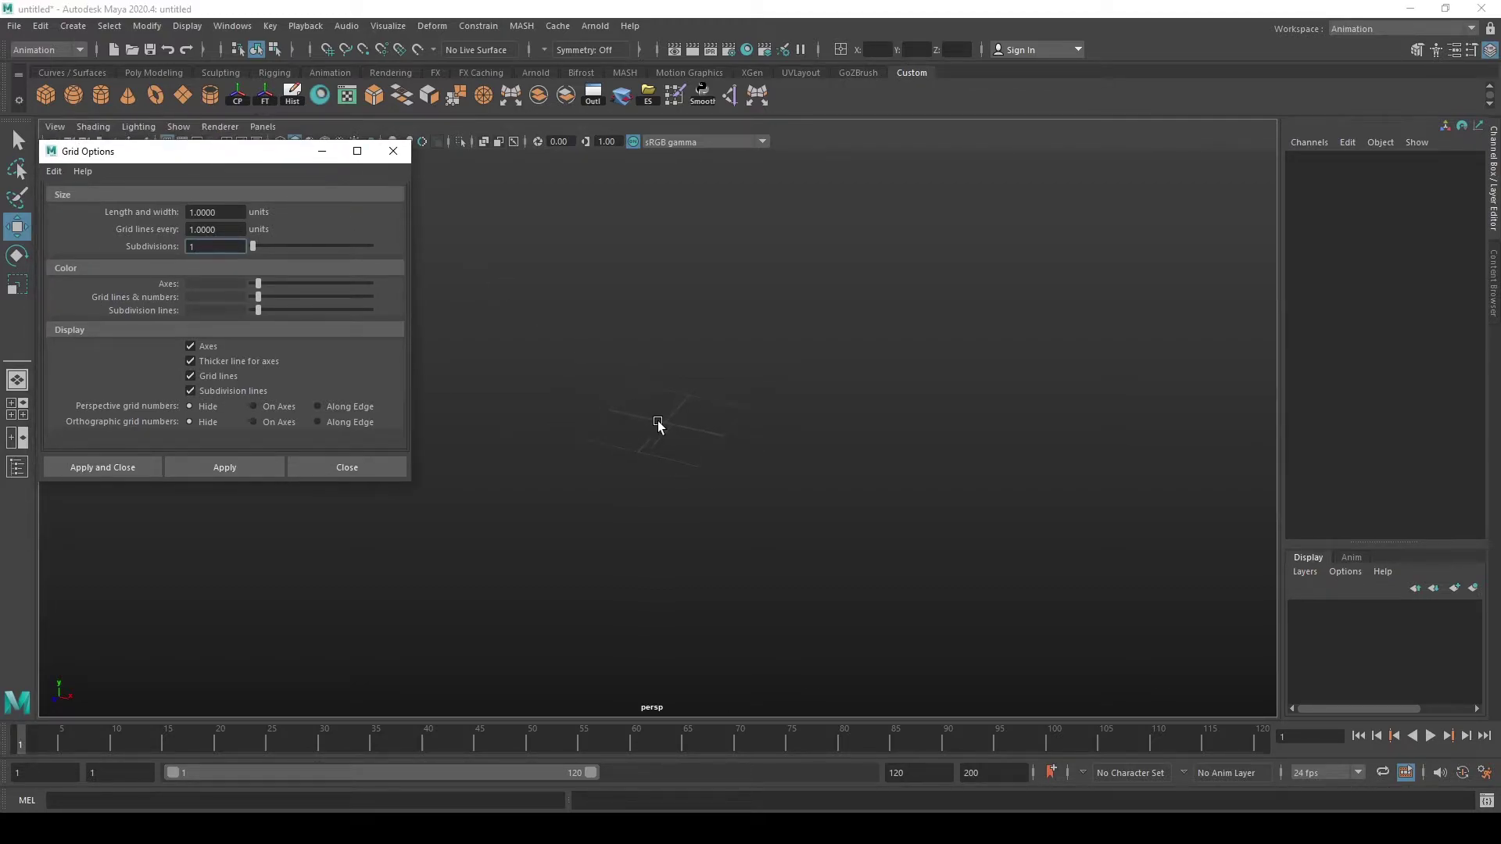
Step: Switch to the Modeling menu set and bring up the Preferences window
click(32, 50)
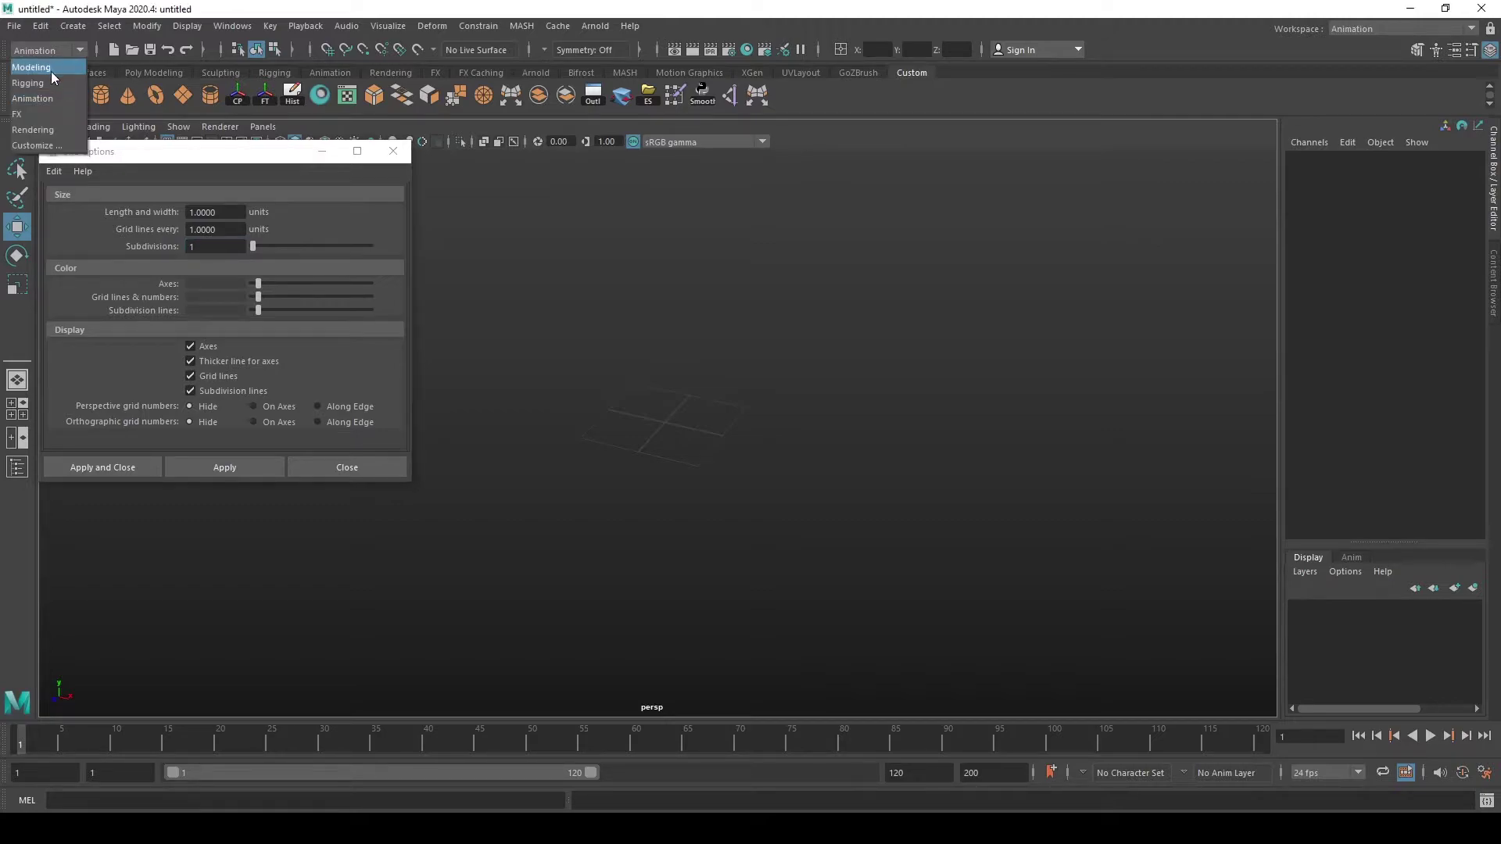
click(50, 71)
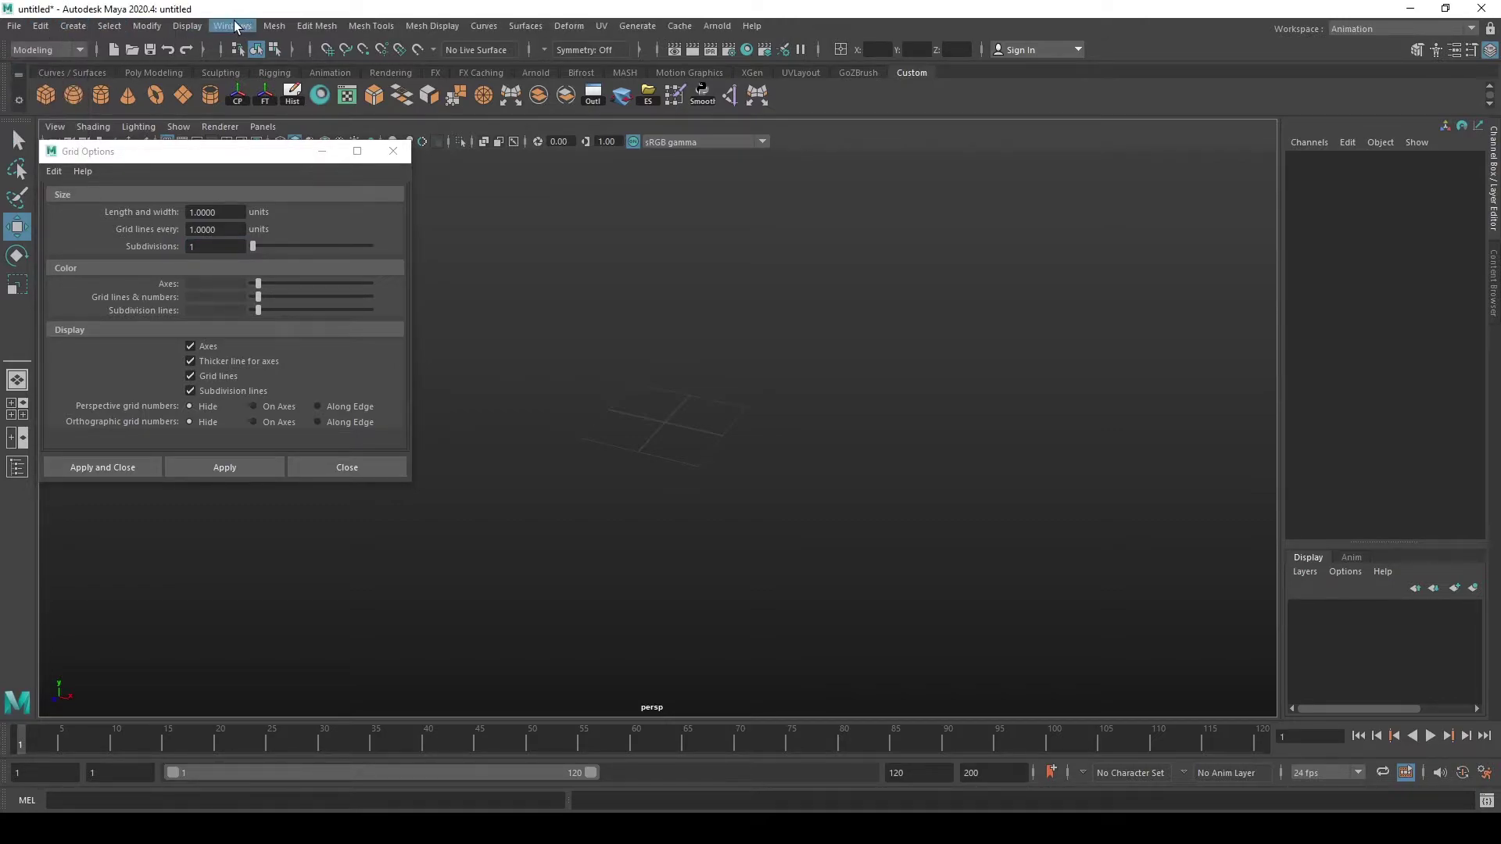
click(233, 26)
mouse_move(304, 177)
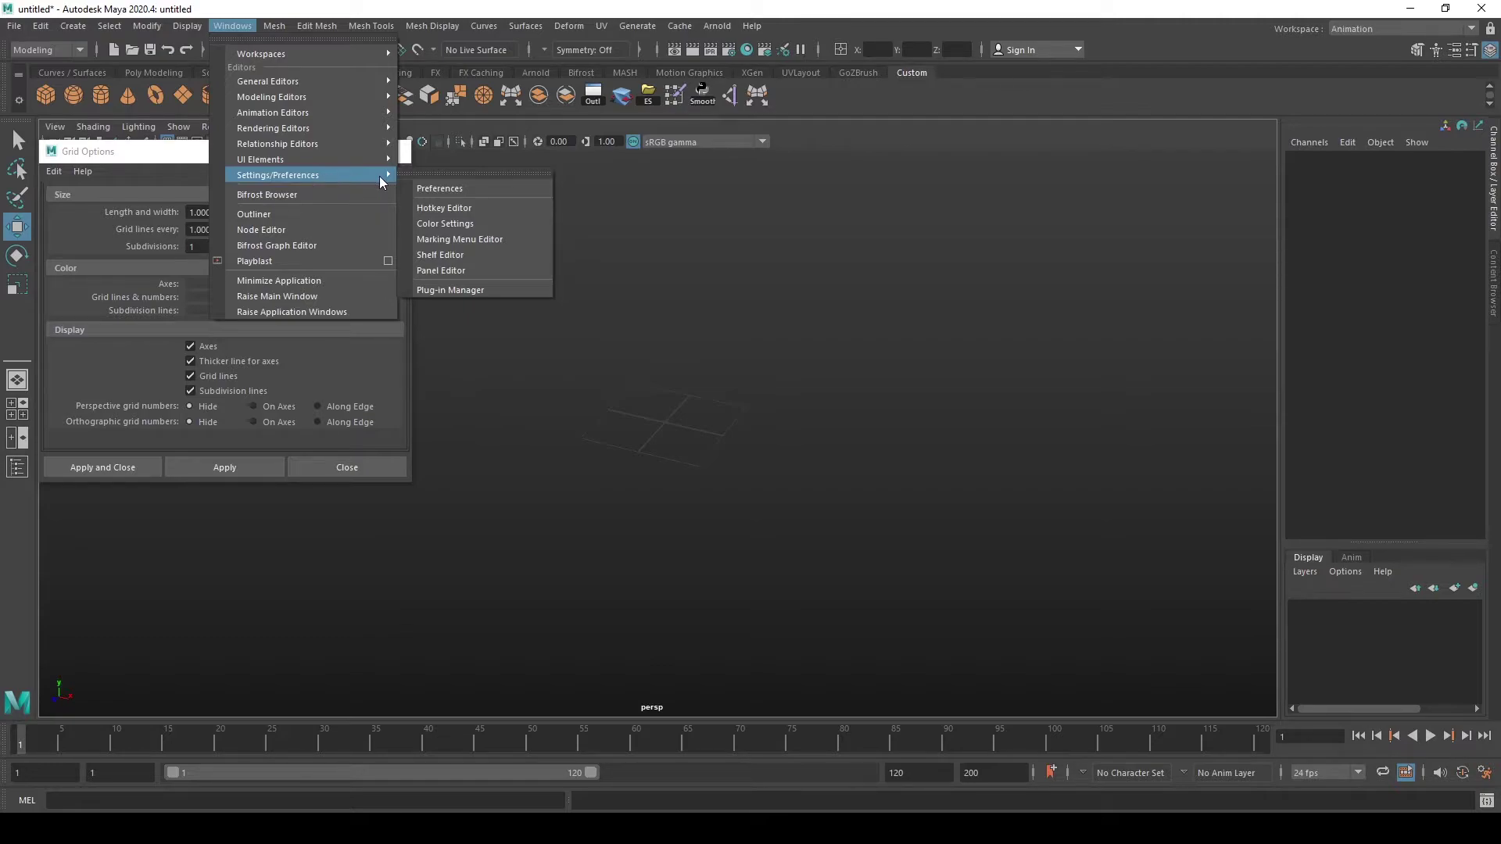
click(431, 187)
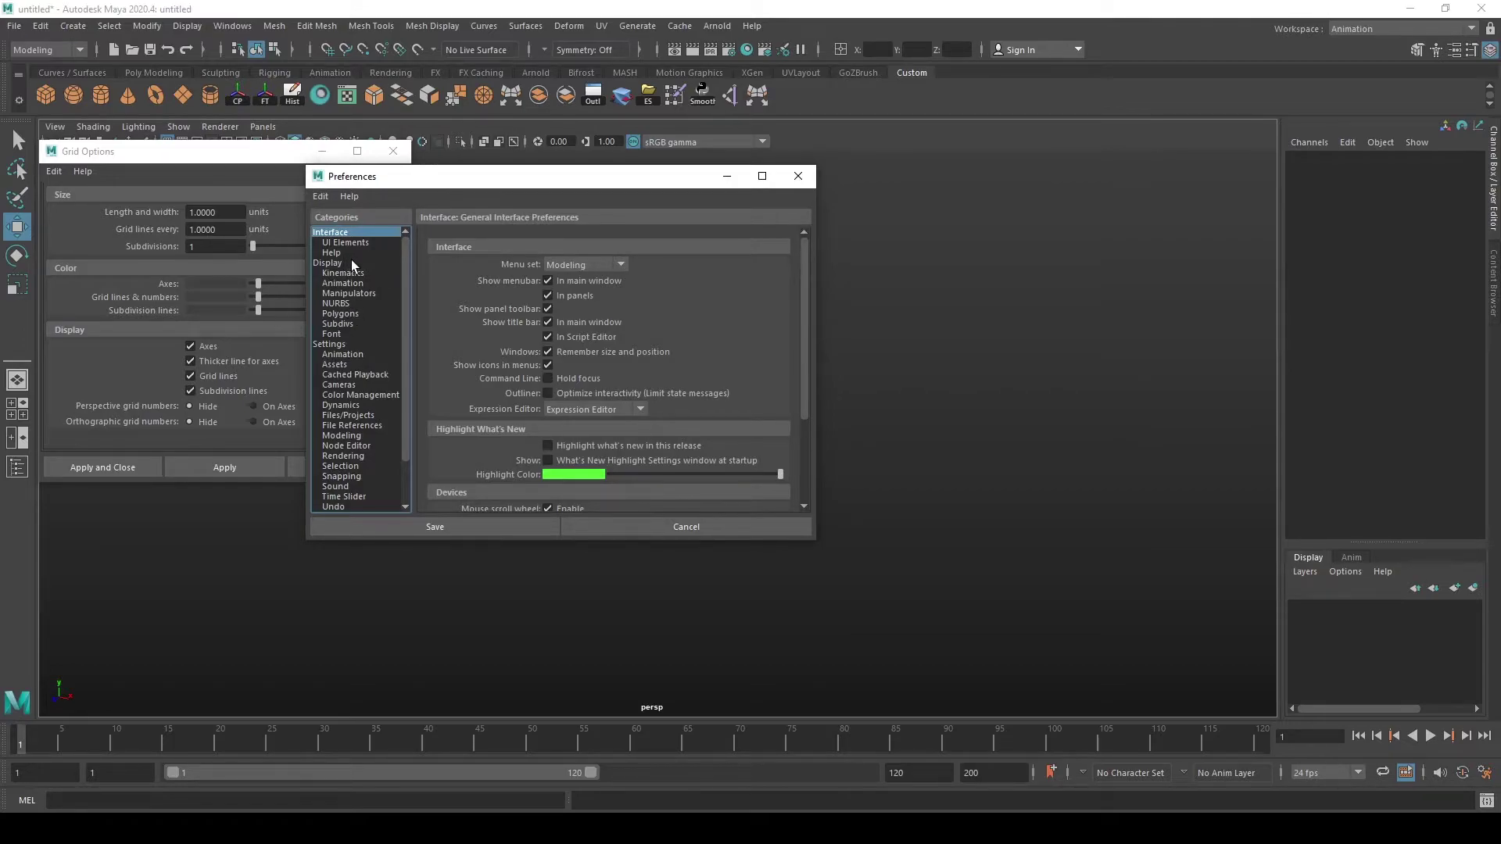
Step: In Preferences Settings, keep linear working units at centimeter and move the window aside
click(353, 344)
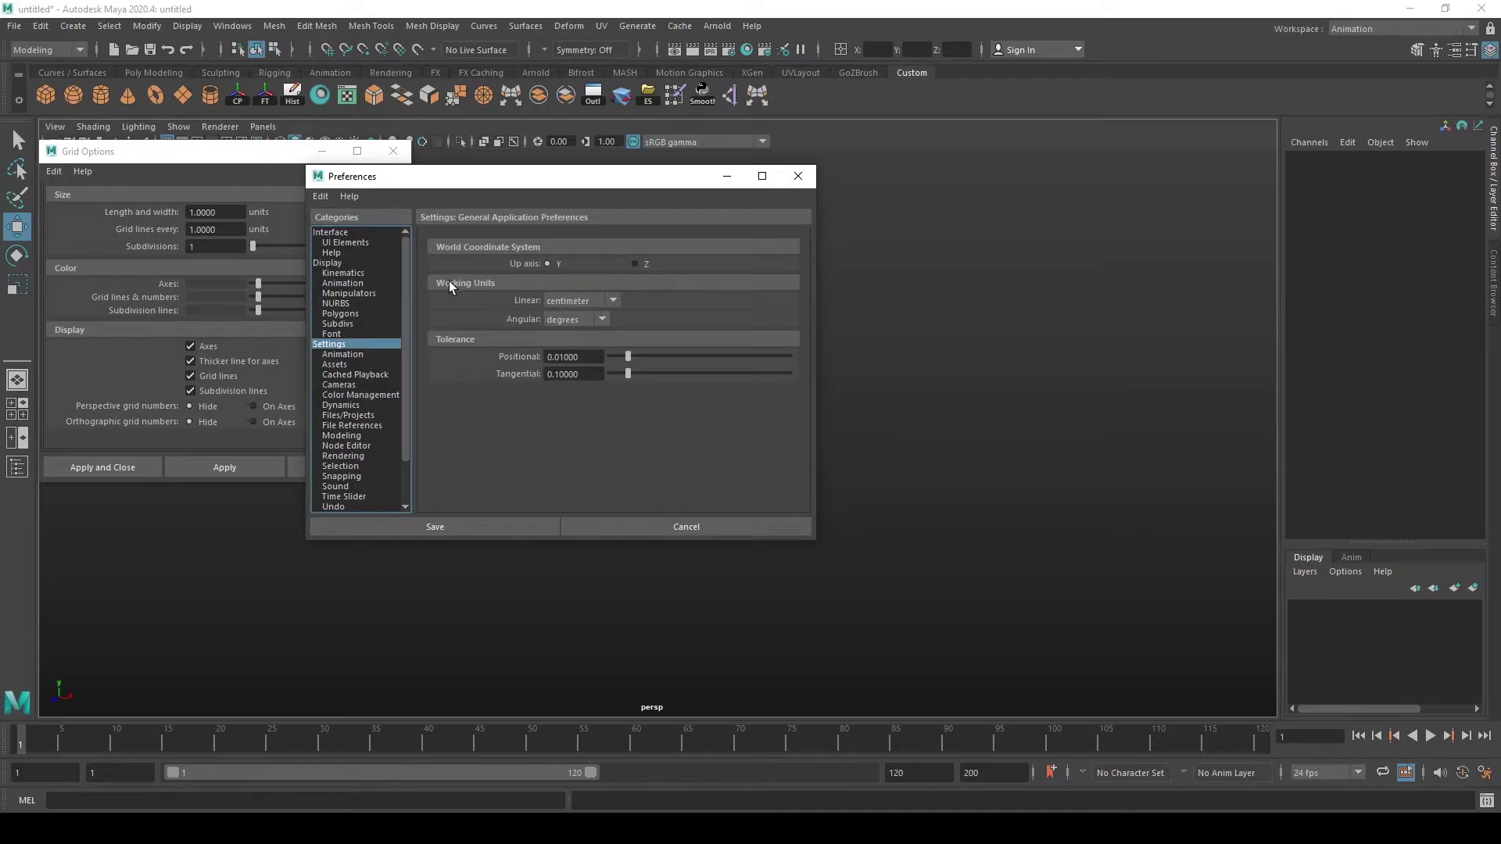
click(607, 301)
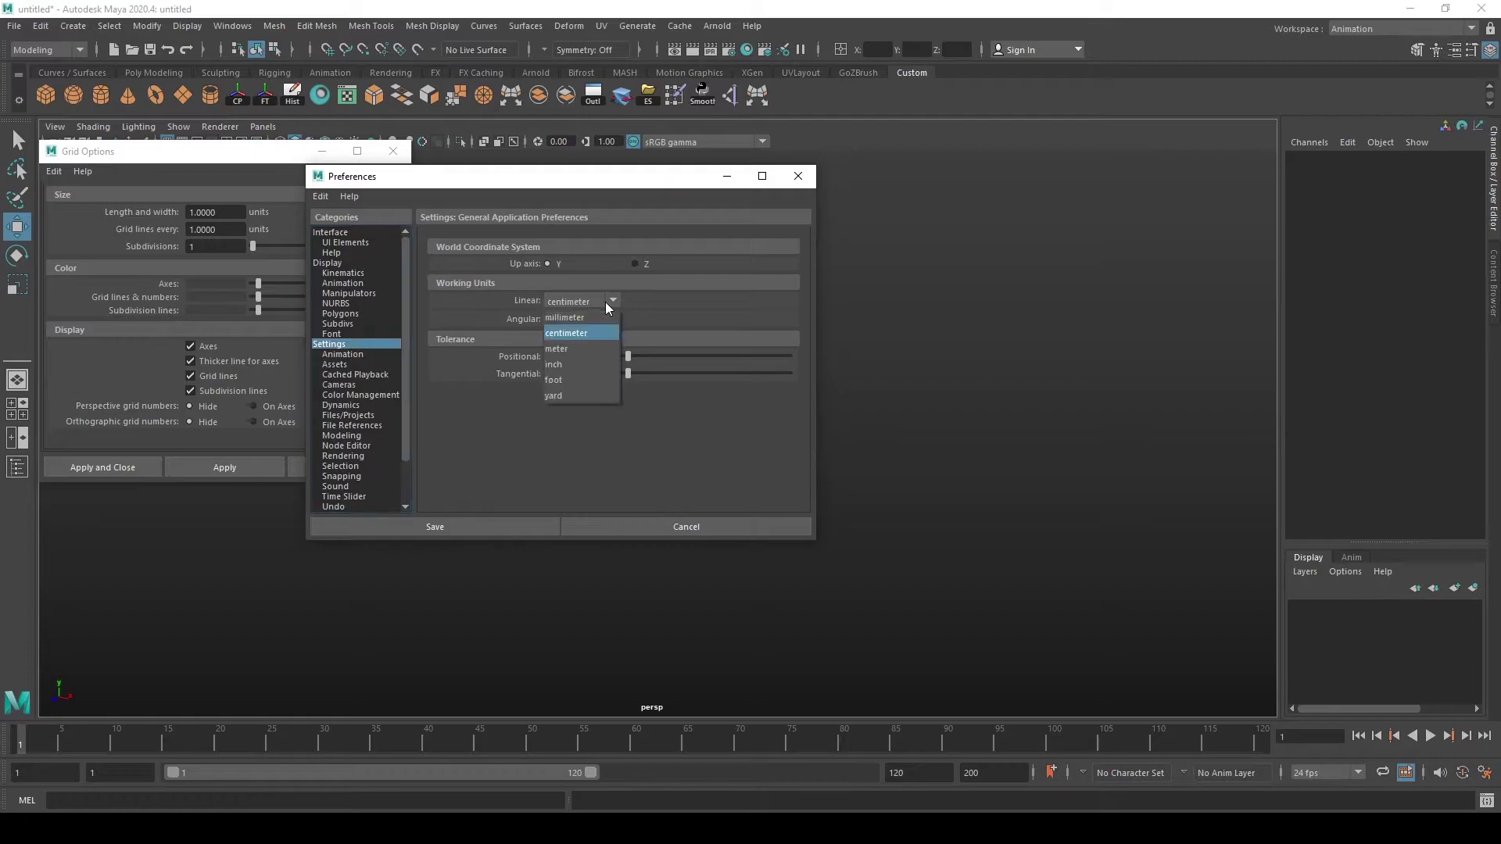
click(589, 300)
drag(593, 183, 1145, 158)
drag(664, 420, 774, 400)
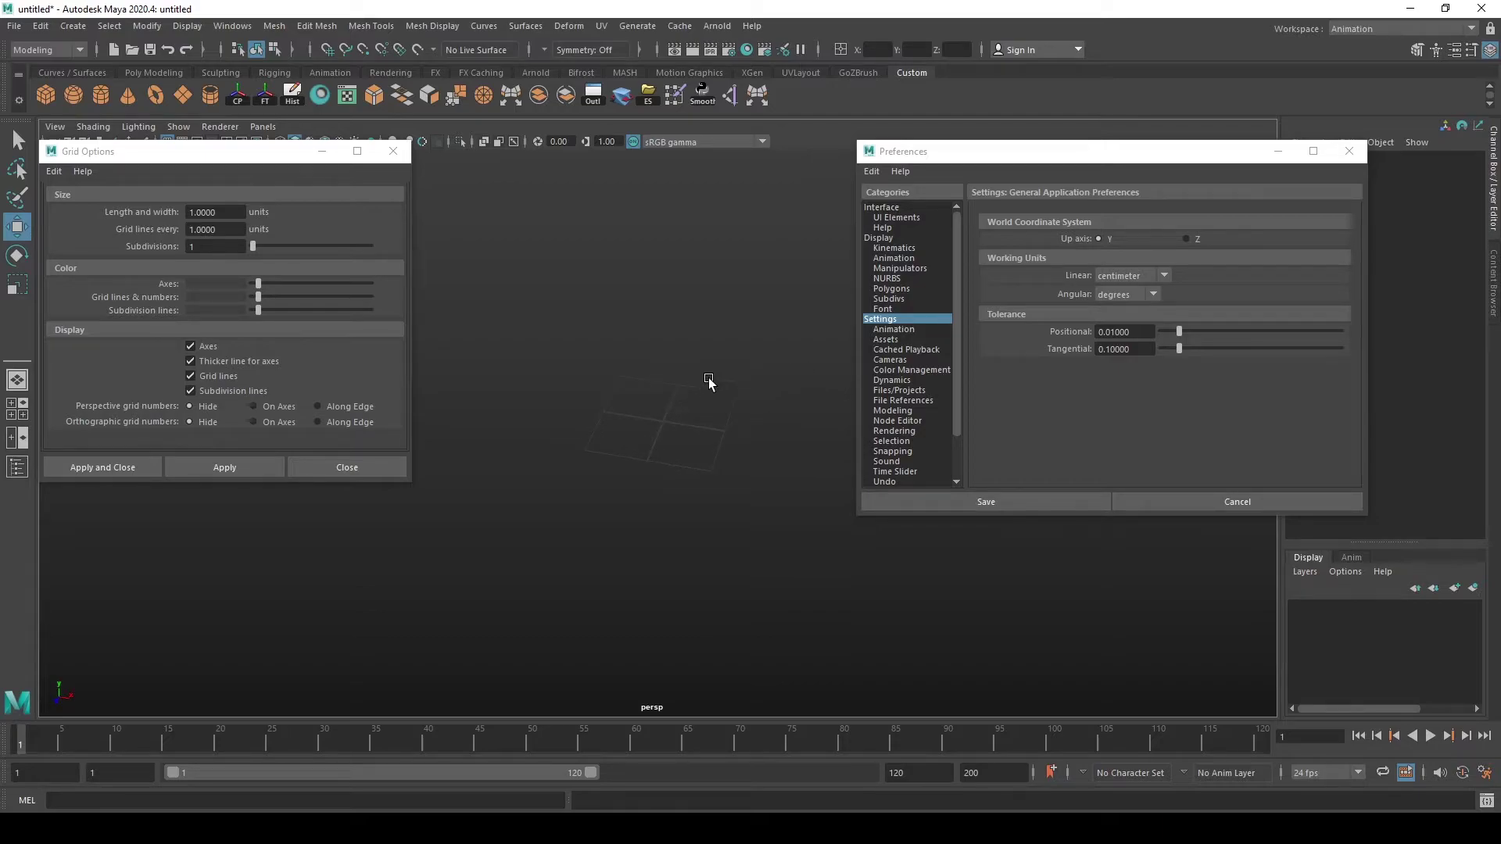
drag(707, 421, 641, 372)
alt+drag(580, 461, 827, 359)
Step: Set the grid Length and width to 2 and apply
click(227, 213)
drag(236, 213, 138, 206)
text(2)
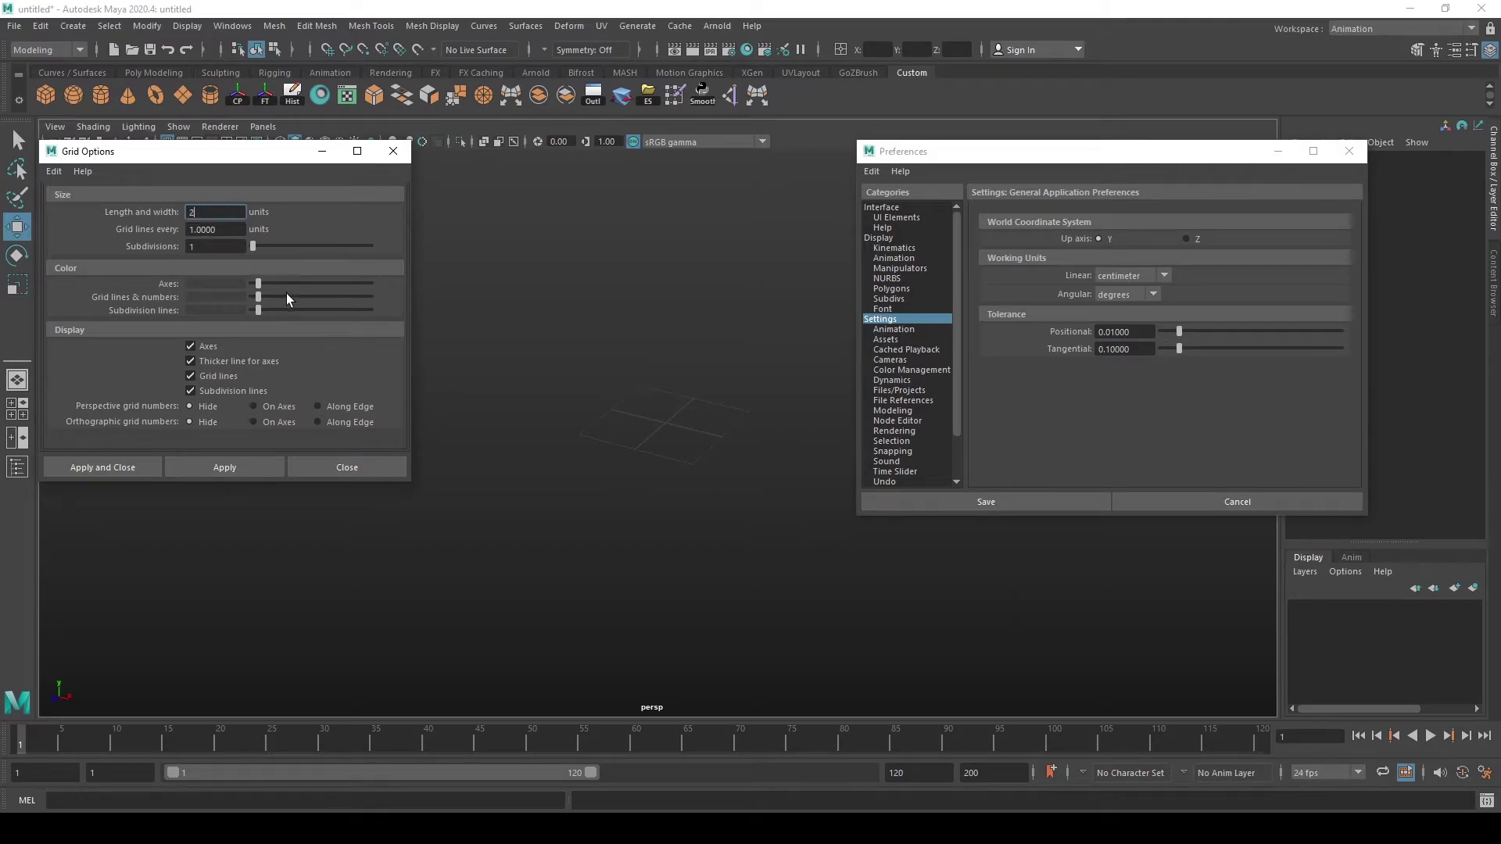
click(226, 468)
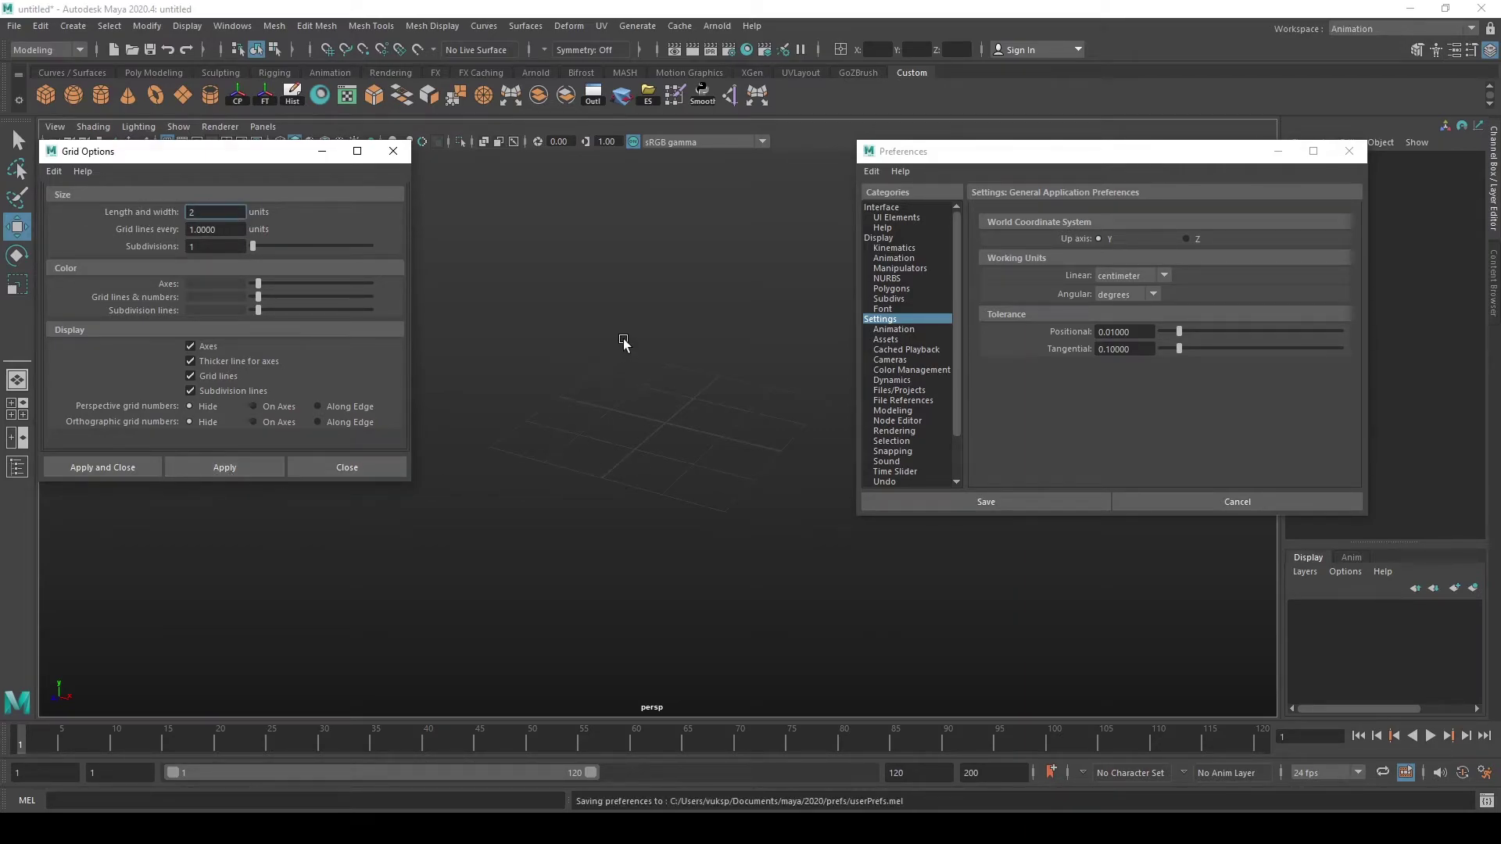
drag(622, 344, 656, 412)
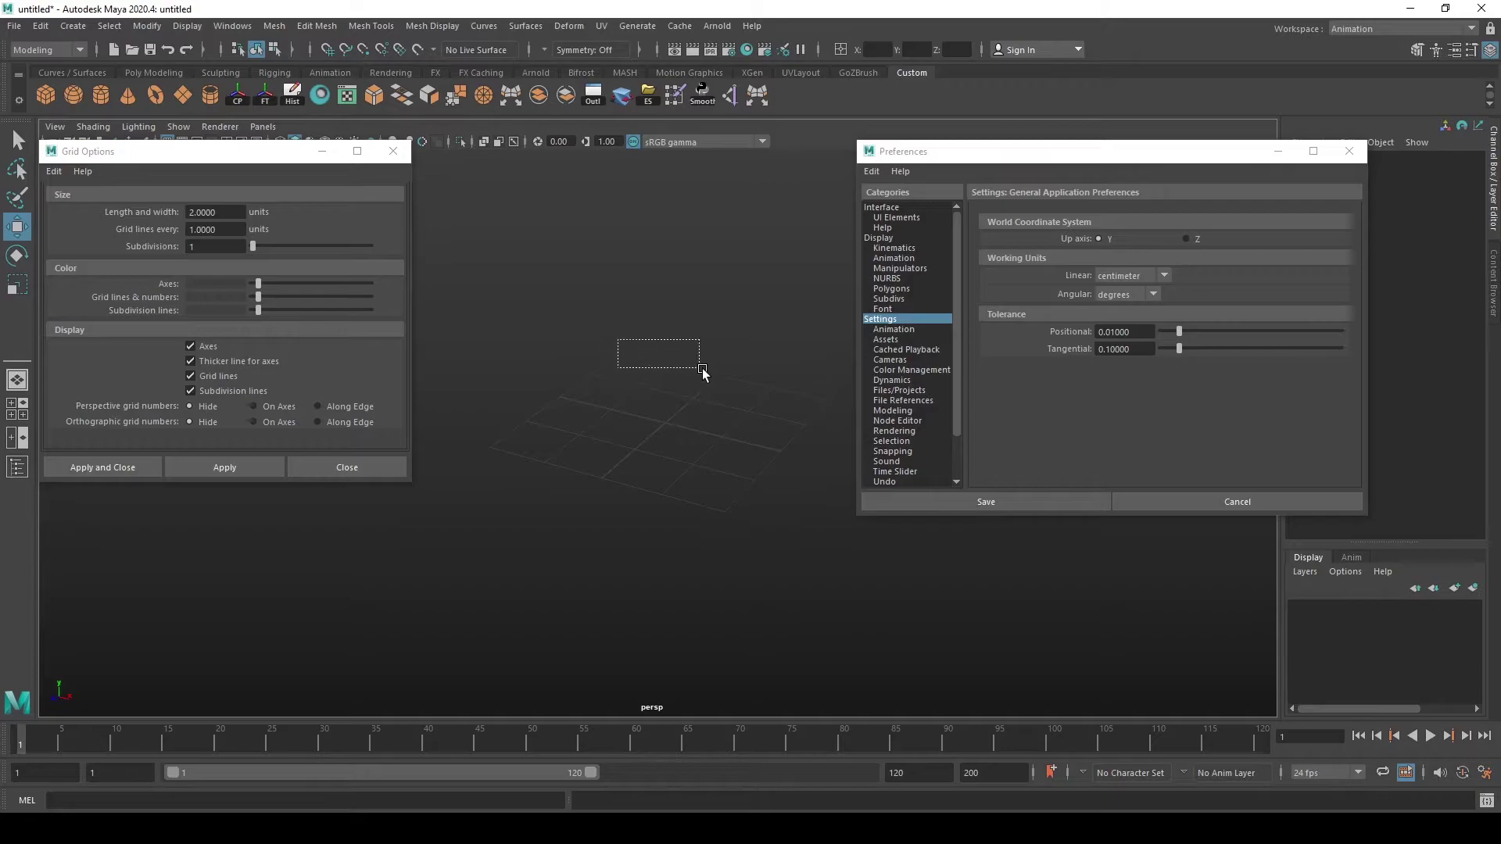
mouse_move(702, 368)
mouse_down()
mouse_move(727, 375)
mouse_move(687, 364)
mouse_move(809, 411)
mouse_up()
Step: Try a grid Length and width of 3 and apply
double_click(211, 212)
text(3)
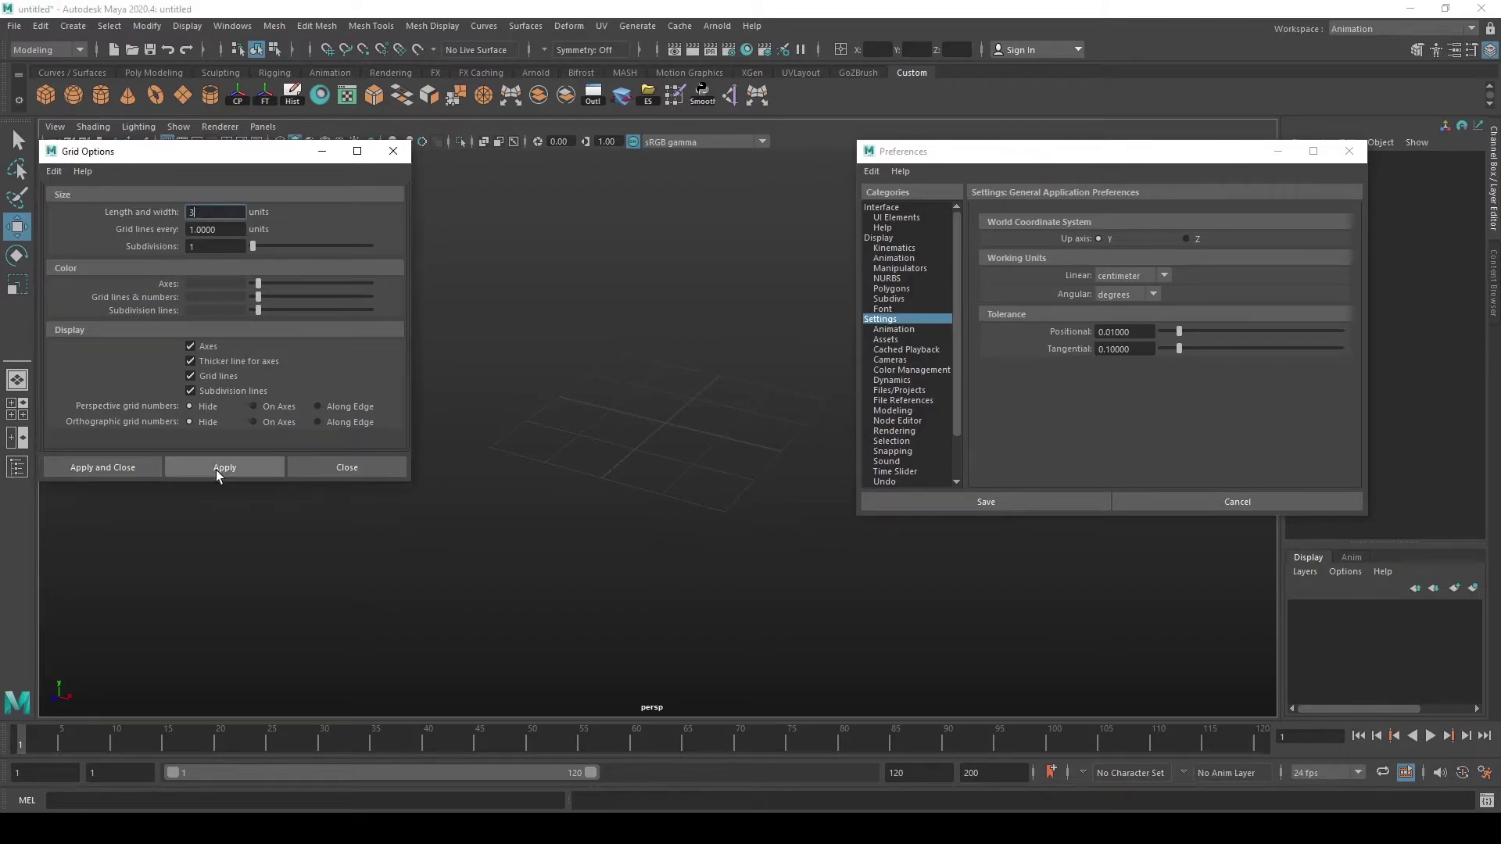
click(217, 471)
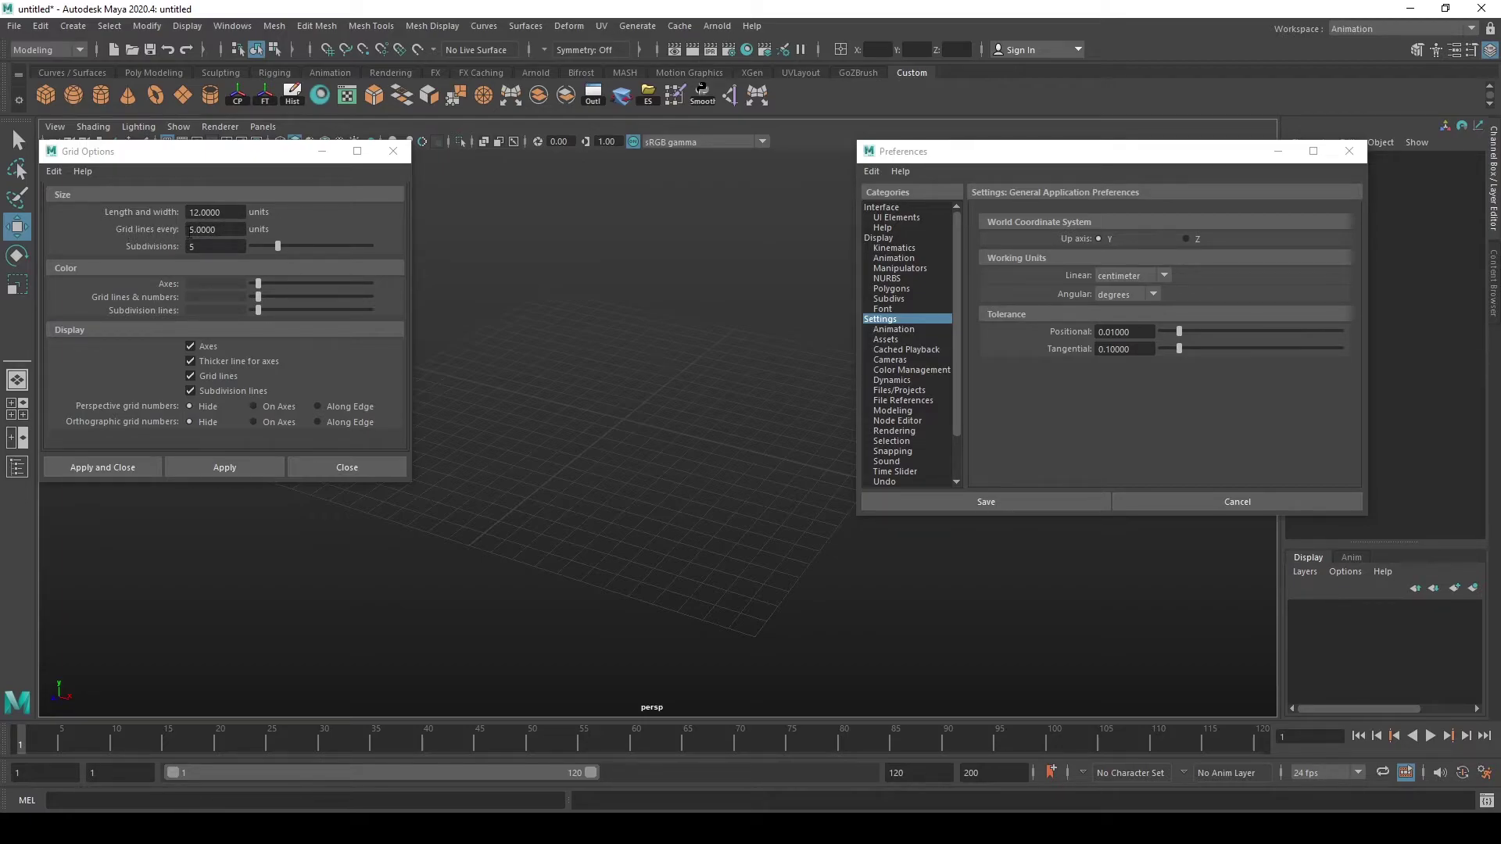
Step: Set grid Subdivisions to 1 and apply
click(210, 247)
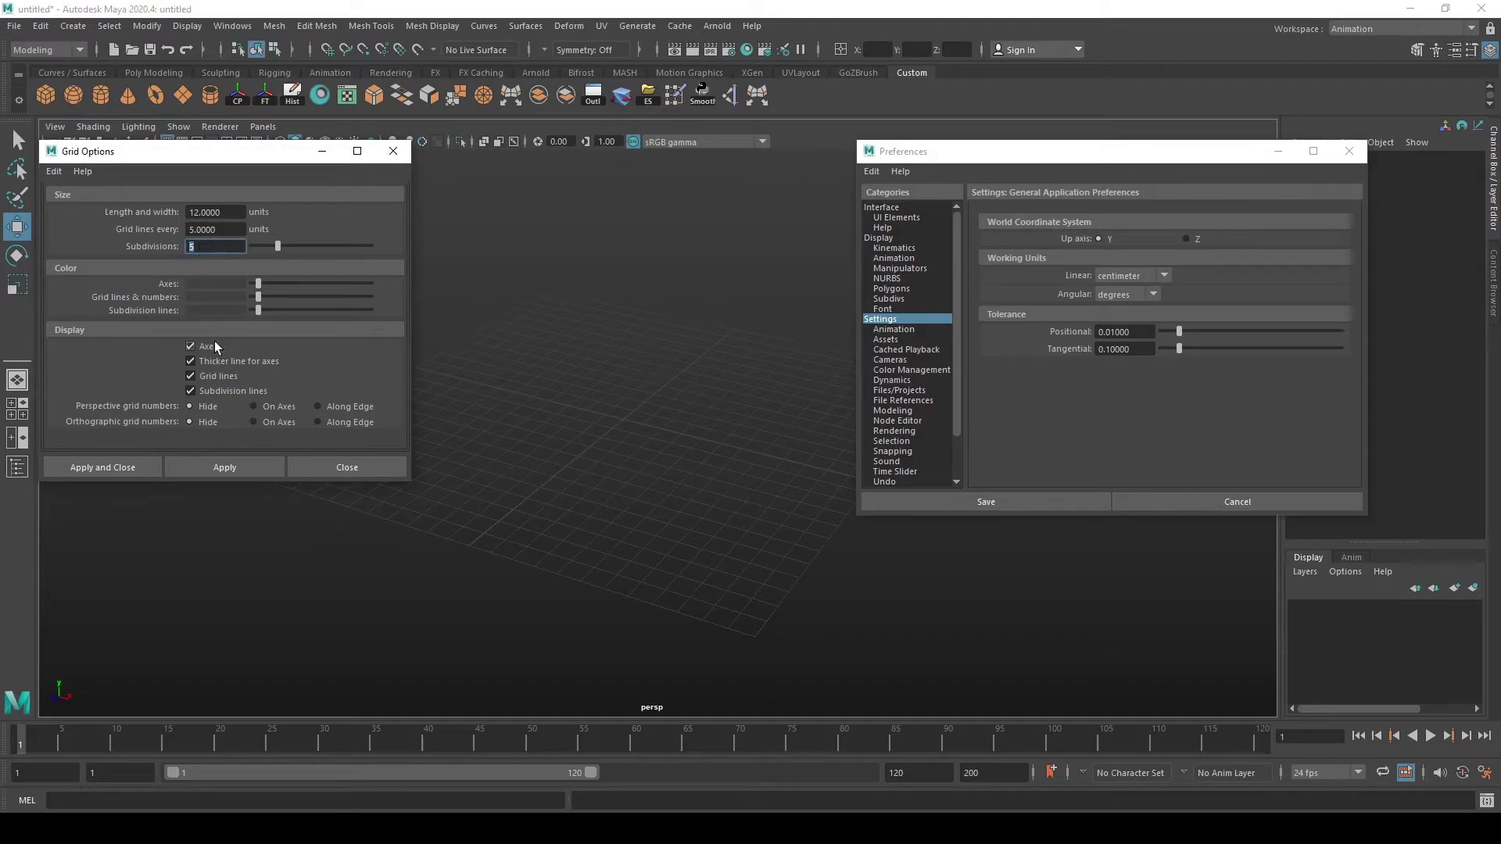
click(226, 467)
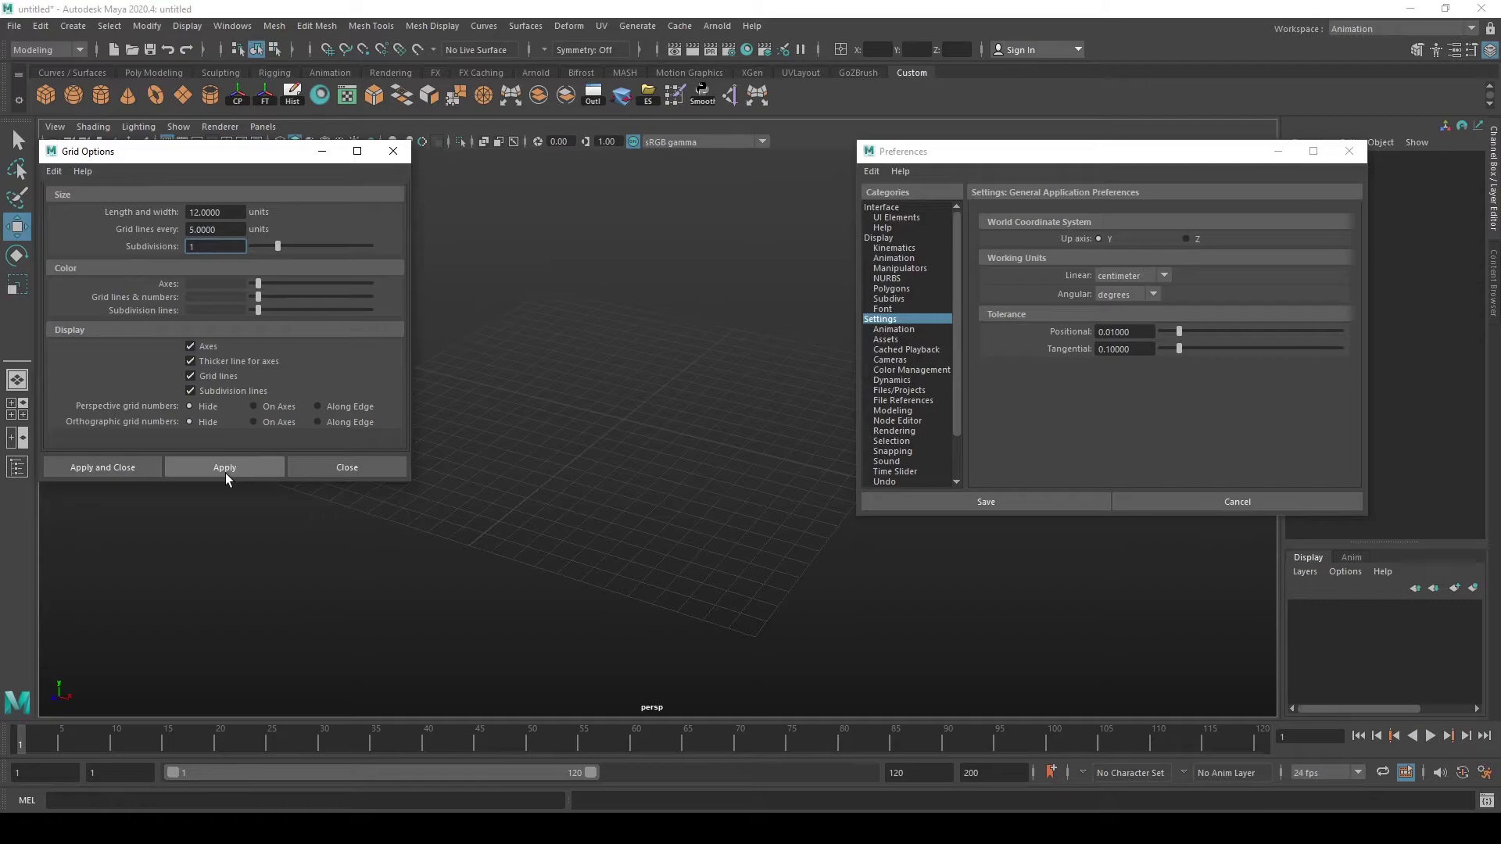
mouse_move(580, 413)
alt+mouse_down()
mouse_move(657, 415)
mouse_move(570, 372)
mouse_move(641, 373)
mouse_move(600, 402)
alt+mouse_up()
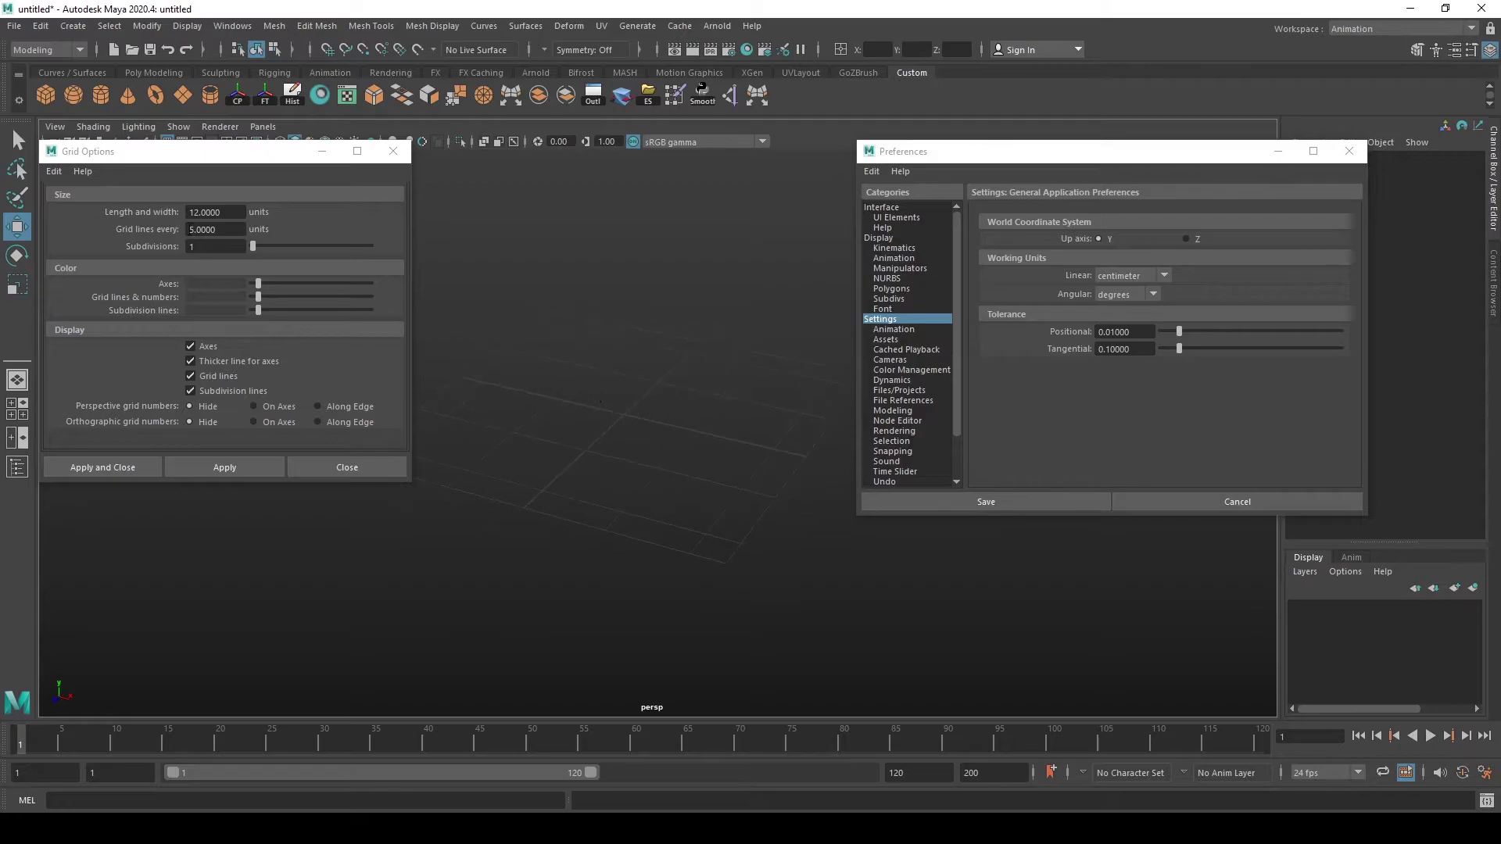
Step: Set Grid lines every to 1 unit and apply
click(229, 229)
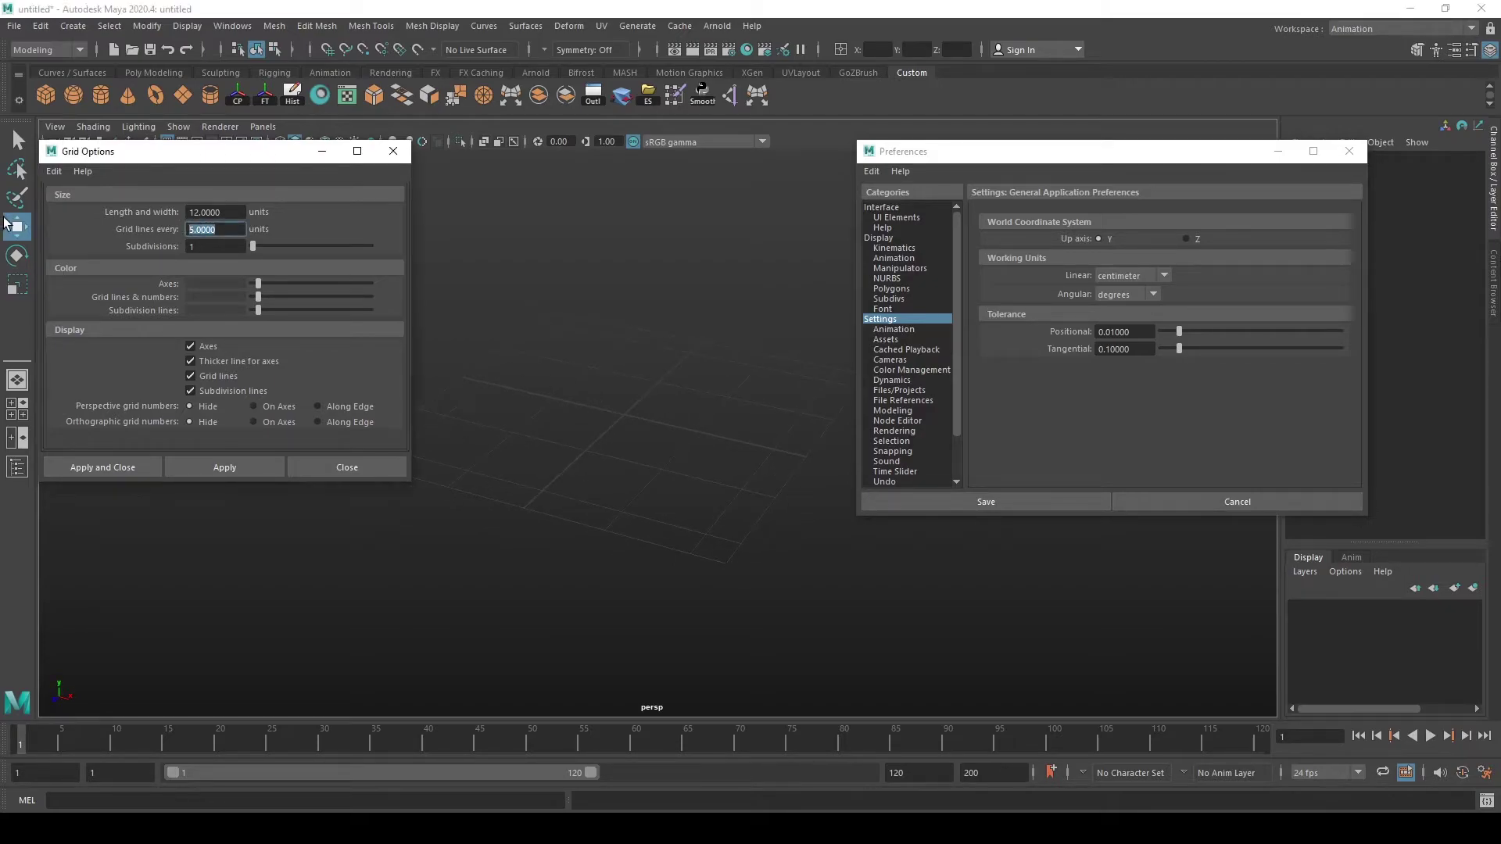
text(1)
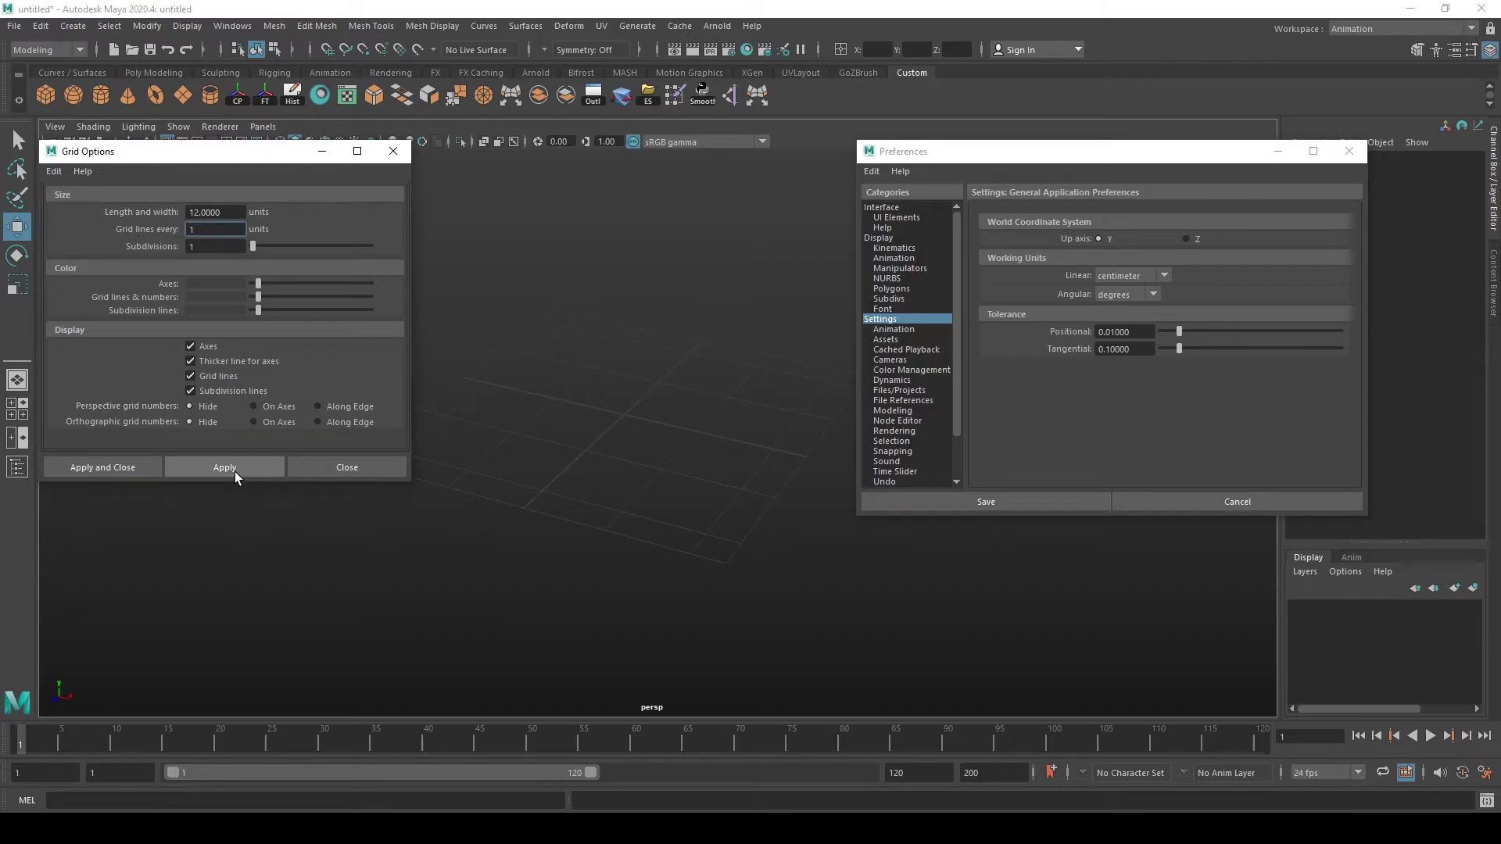
click(234, 471)
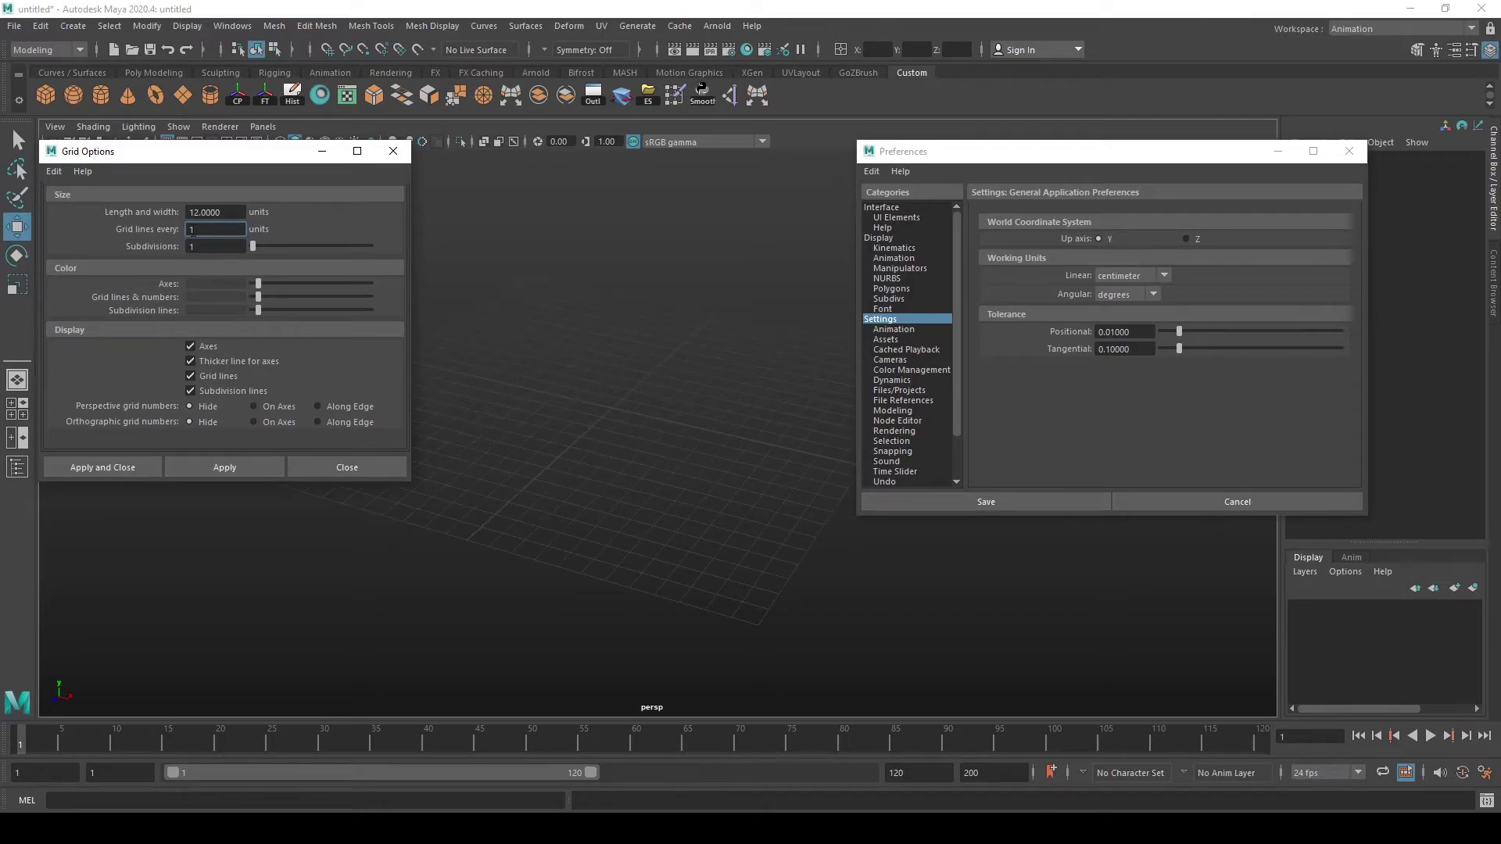
drag(193, 230, 214, 258)
alt+drag(616, 418, 594, 407)
Step: Try 2 subdivisions, then set Subdivisions back to 1 and apply
drag(254, 250, 256, 250)
click(242, 468)
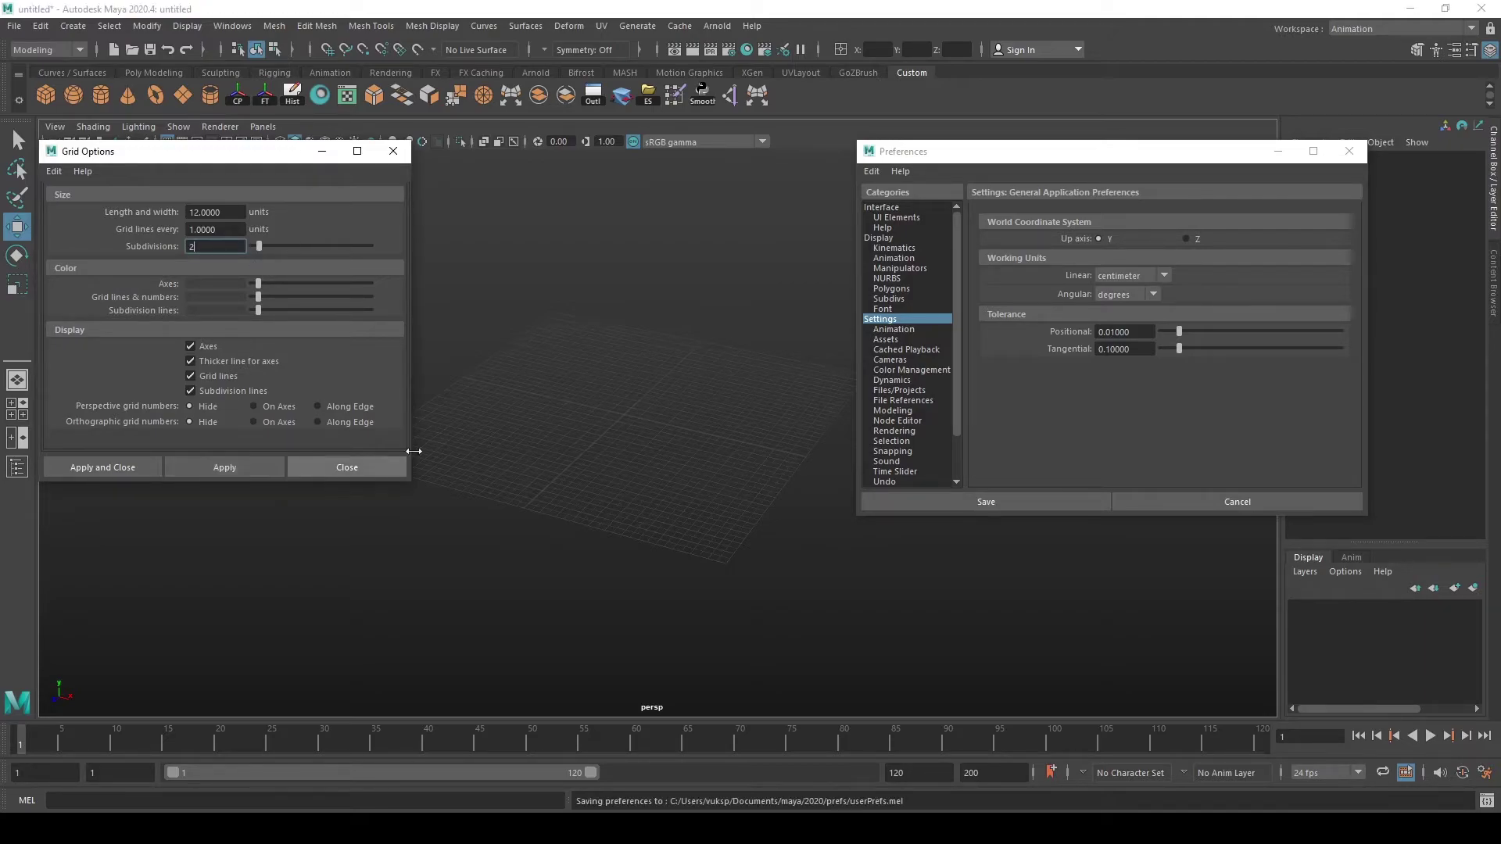
alt+right_drag(414, 451, 572, 442)
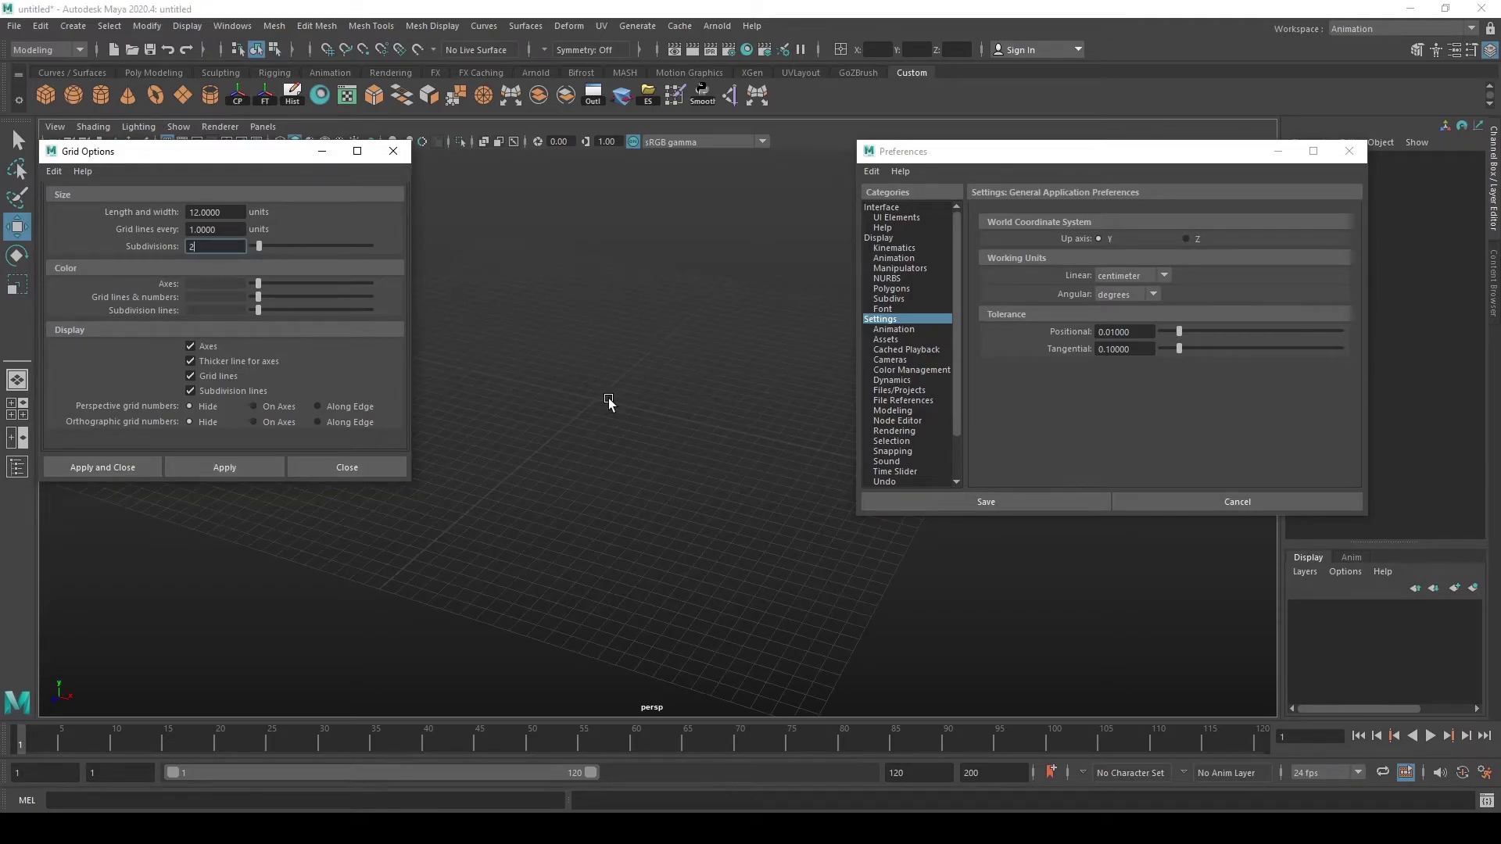
scroll(608, 397, down, 3)
text(1)
click(272, 467)
Step: Apply Along Edge perspective grid numbers, cancel Preferences, and orbit around the grid
click(319, 406)
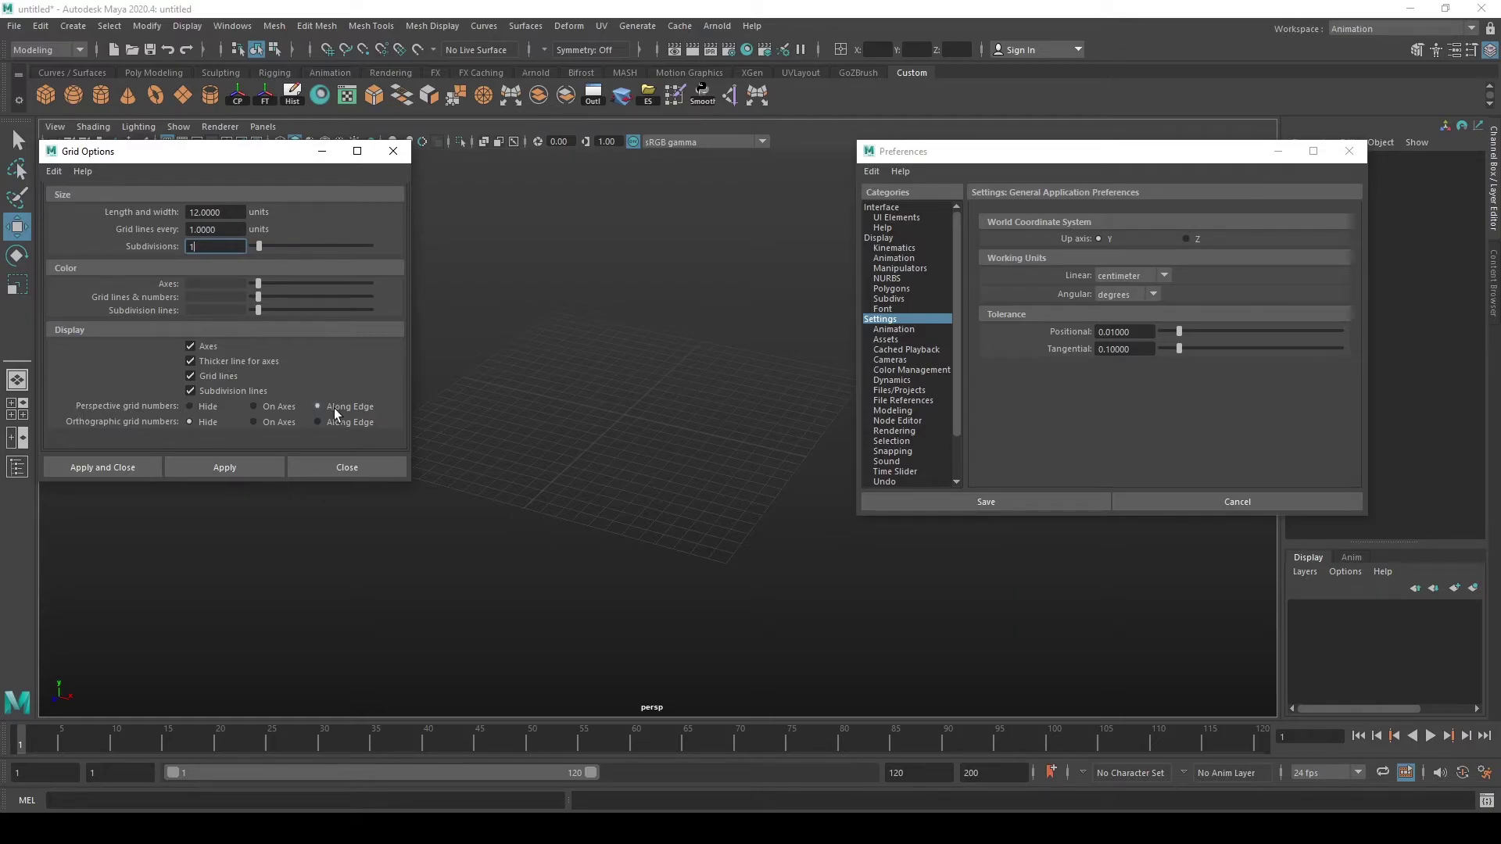
click(250, 469)
click(1176, 501)
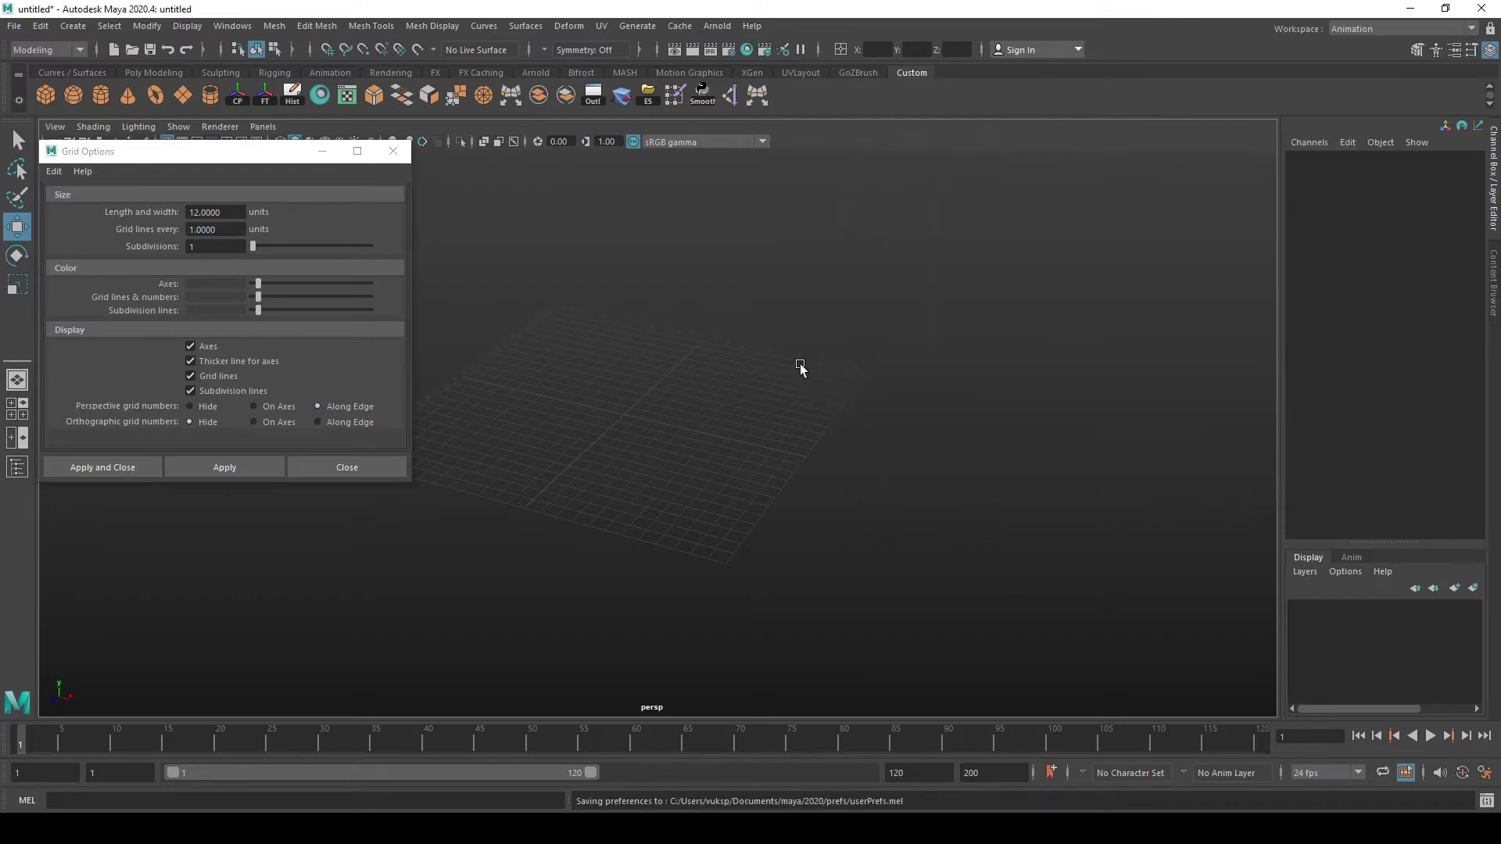
scroll(845, 327, up, 5)
alt+drag(846, 327, 874, 356)
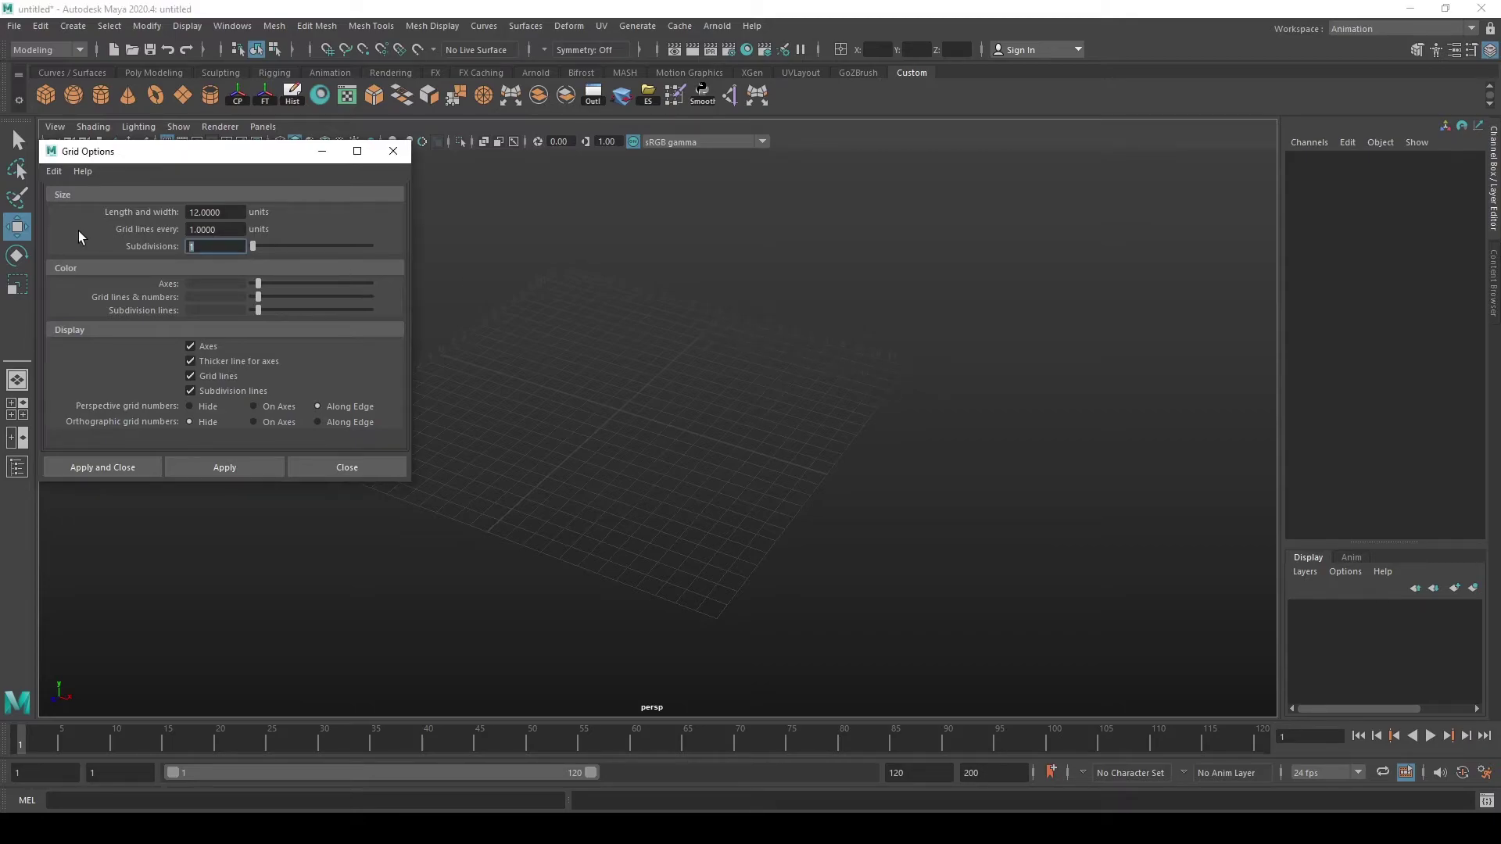
click(54, 171)
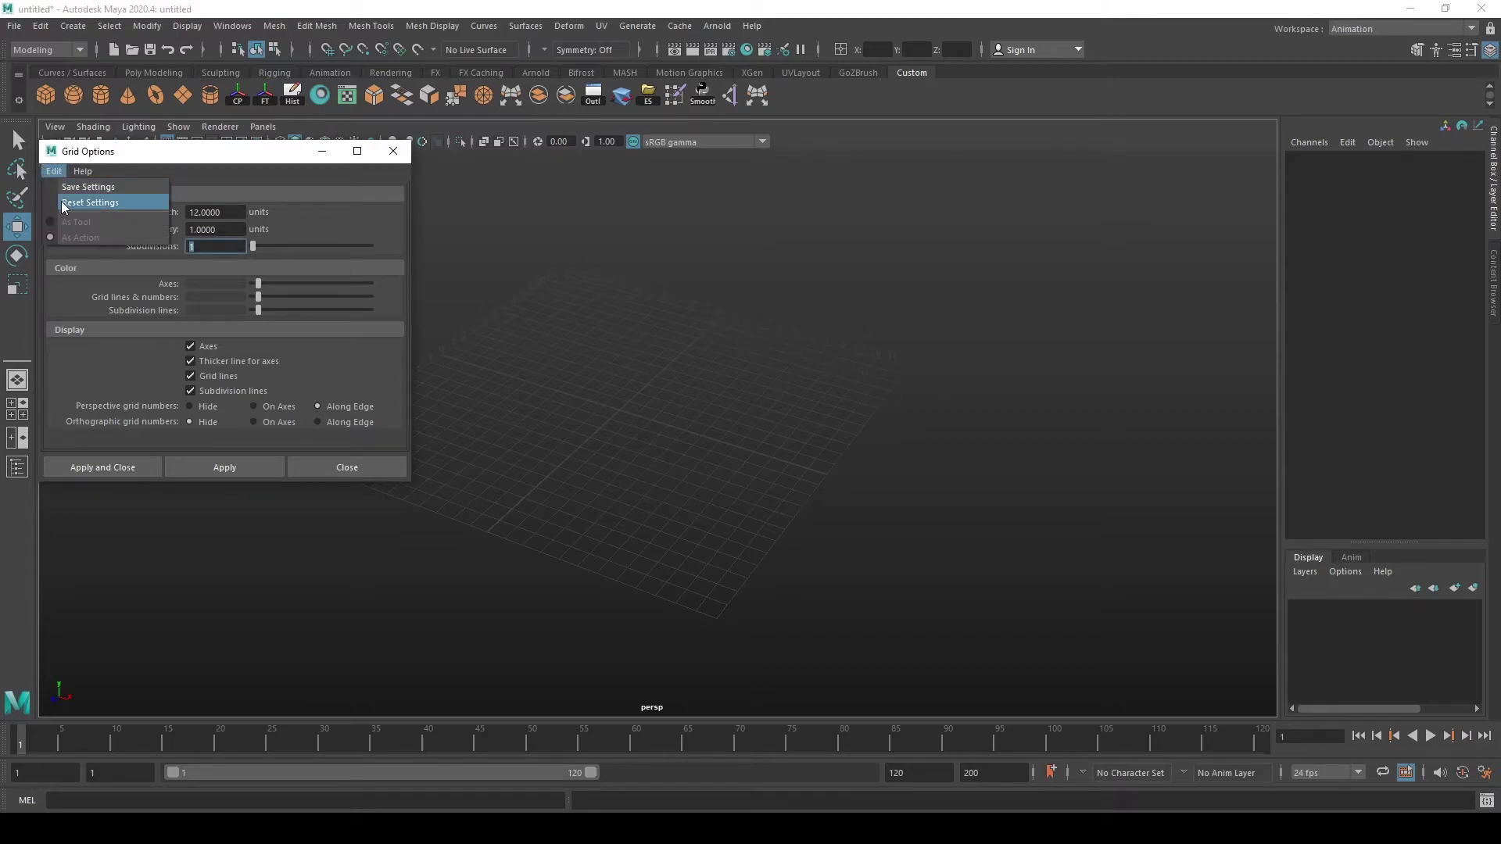
click(61, 200)
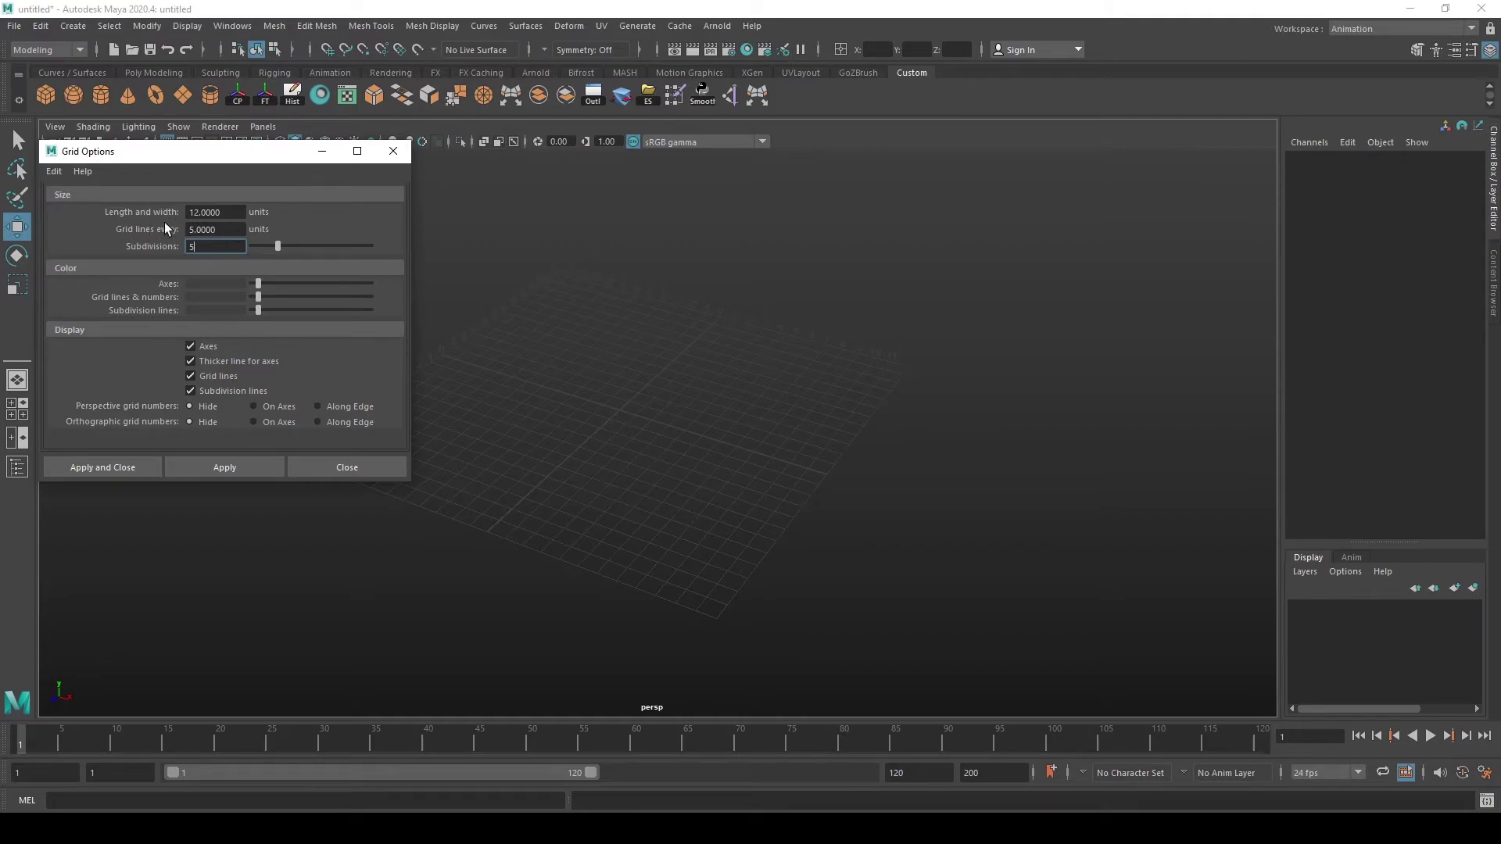
click(233, 469)
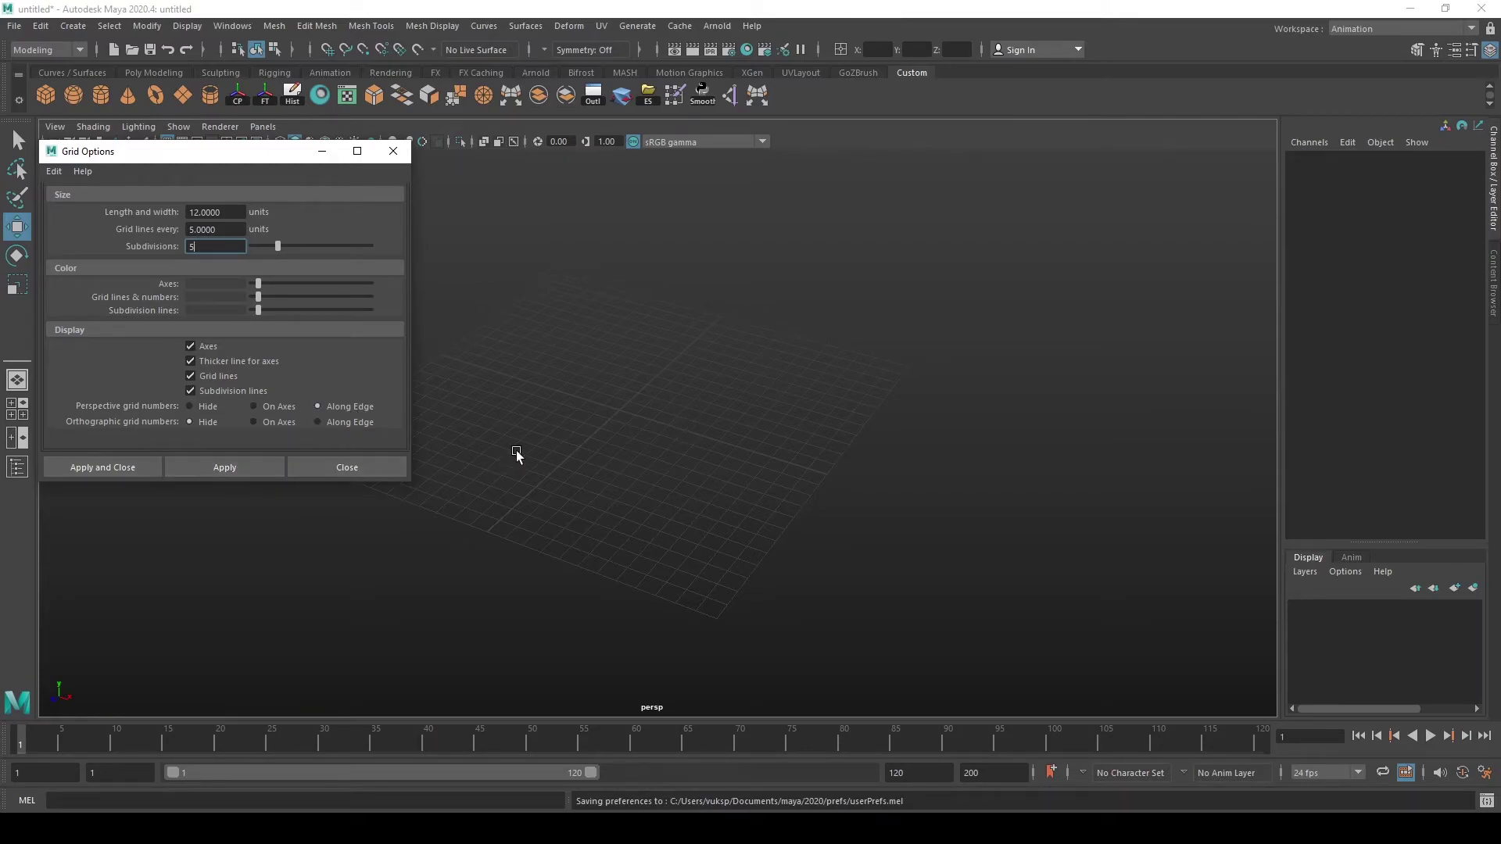
alt+drag(515, 450, 649, 344)
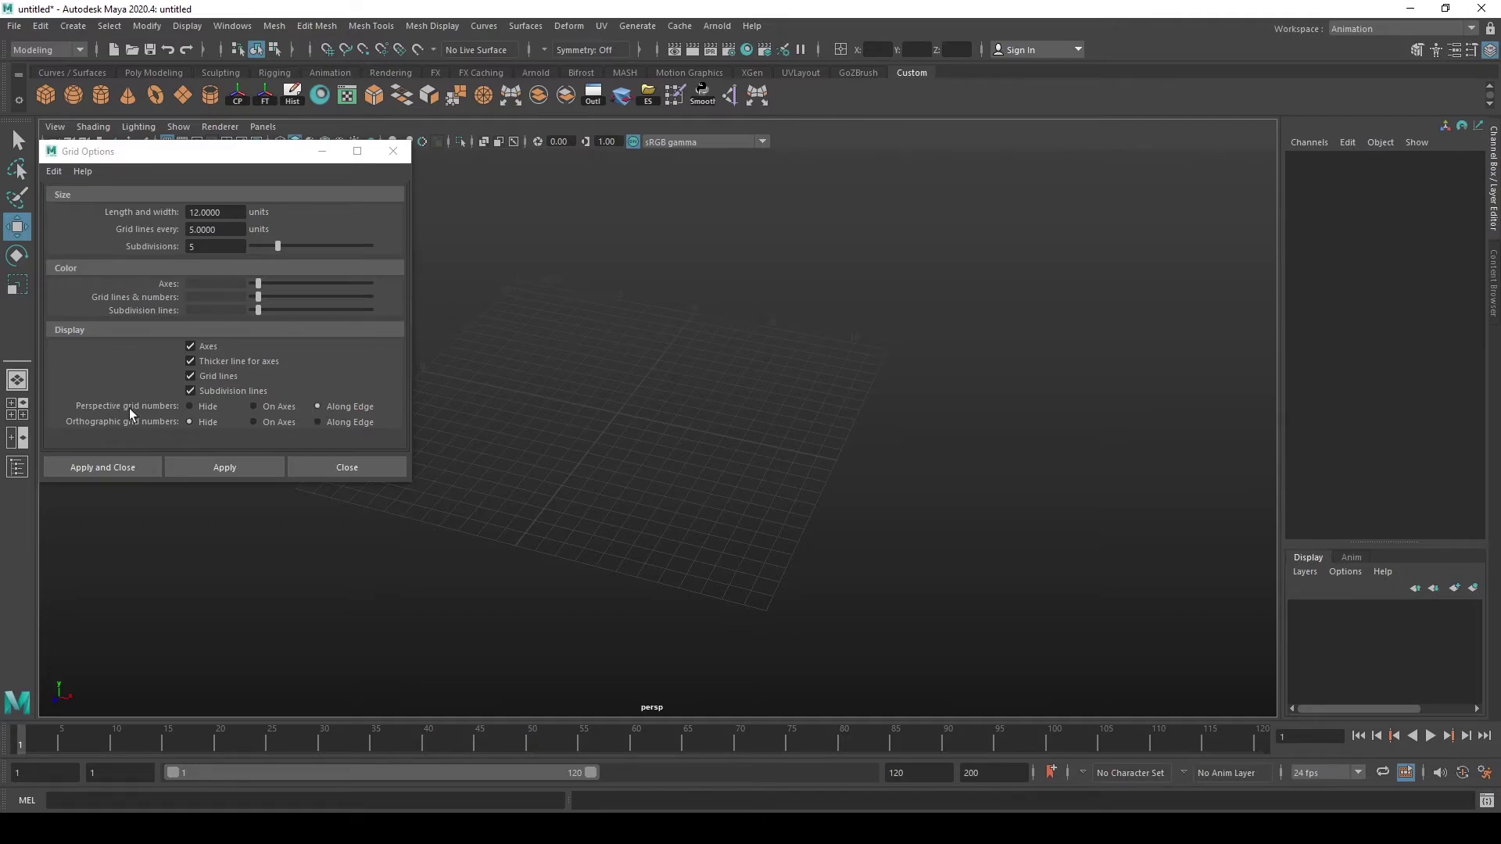
double_click(237, 244)
text(1)
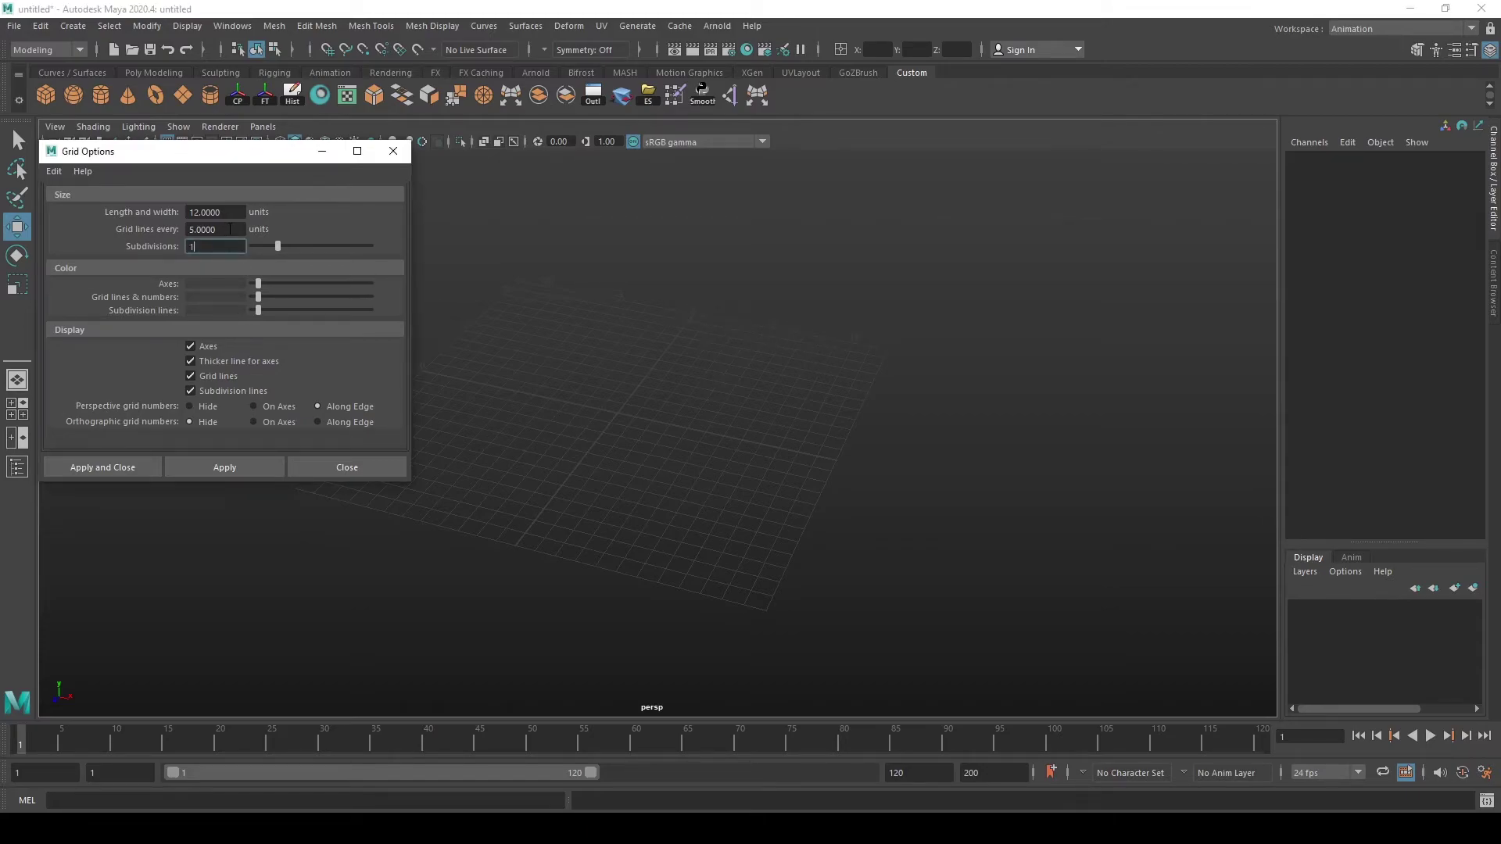
key(shift+Tab)
text(1)
click(241, 466)
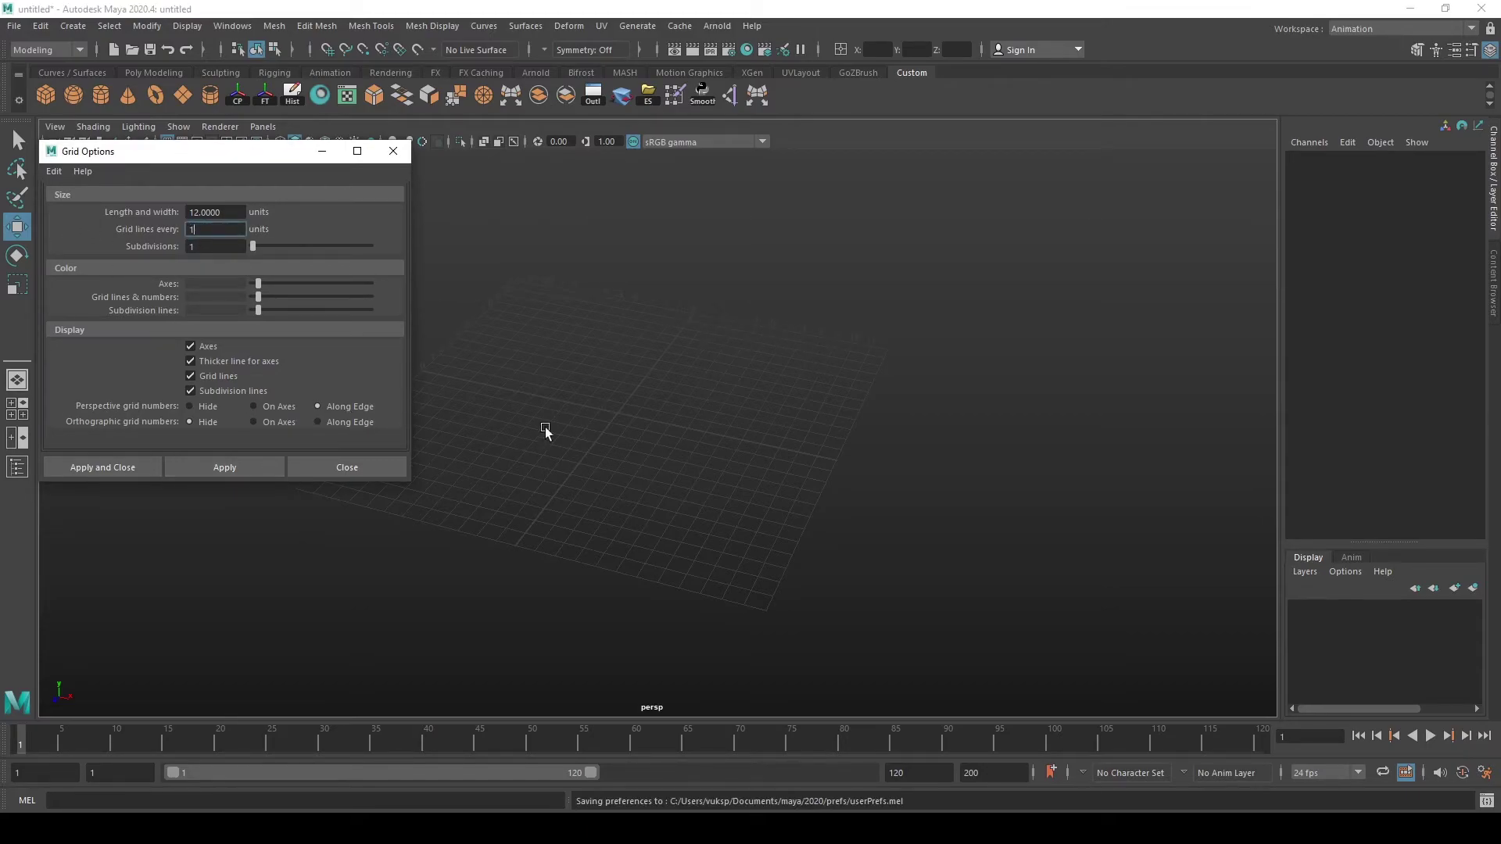
click(607, 394)
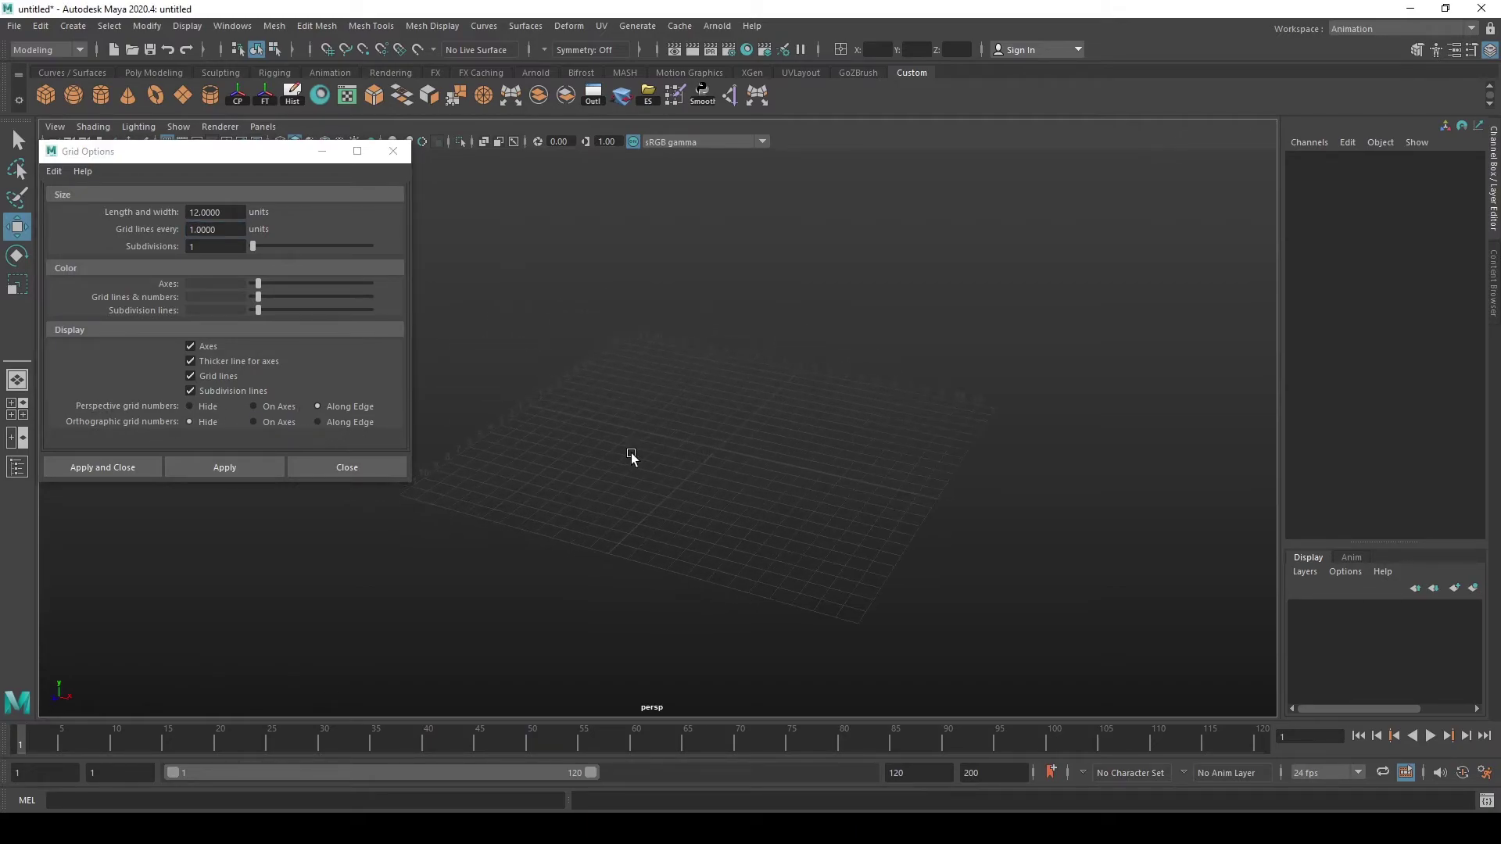
alt+drag(611, 411, 761, 344)
Step: Maximize the side view and show orthographic grid numbers Along Edge
key(space)
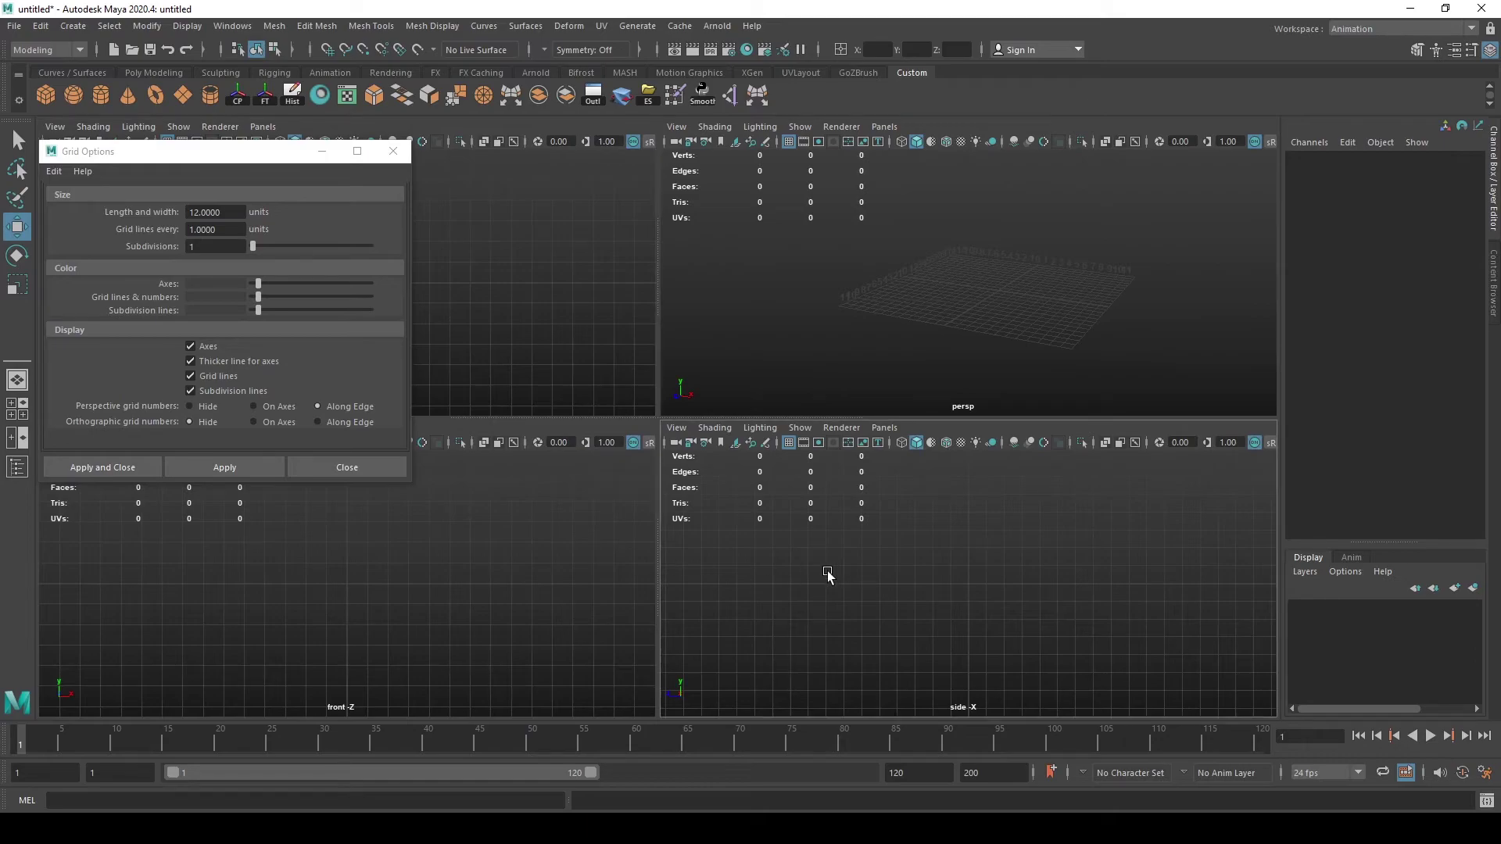
key(space)
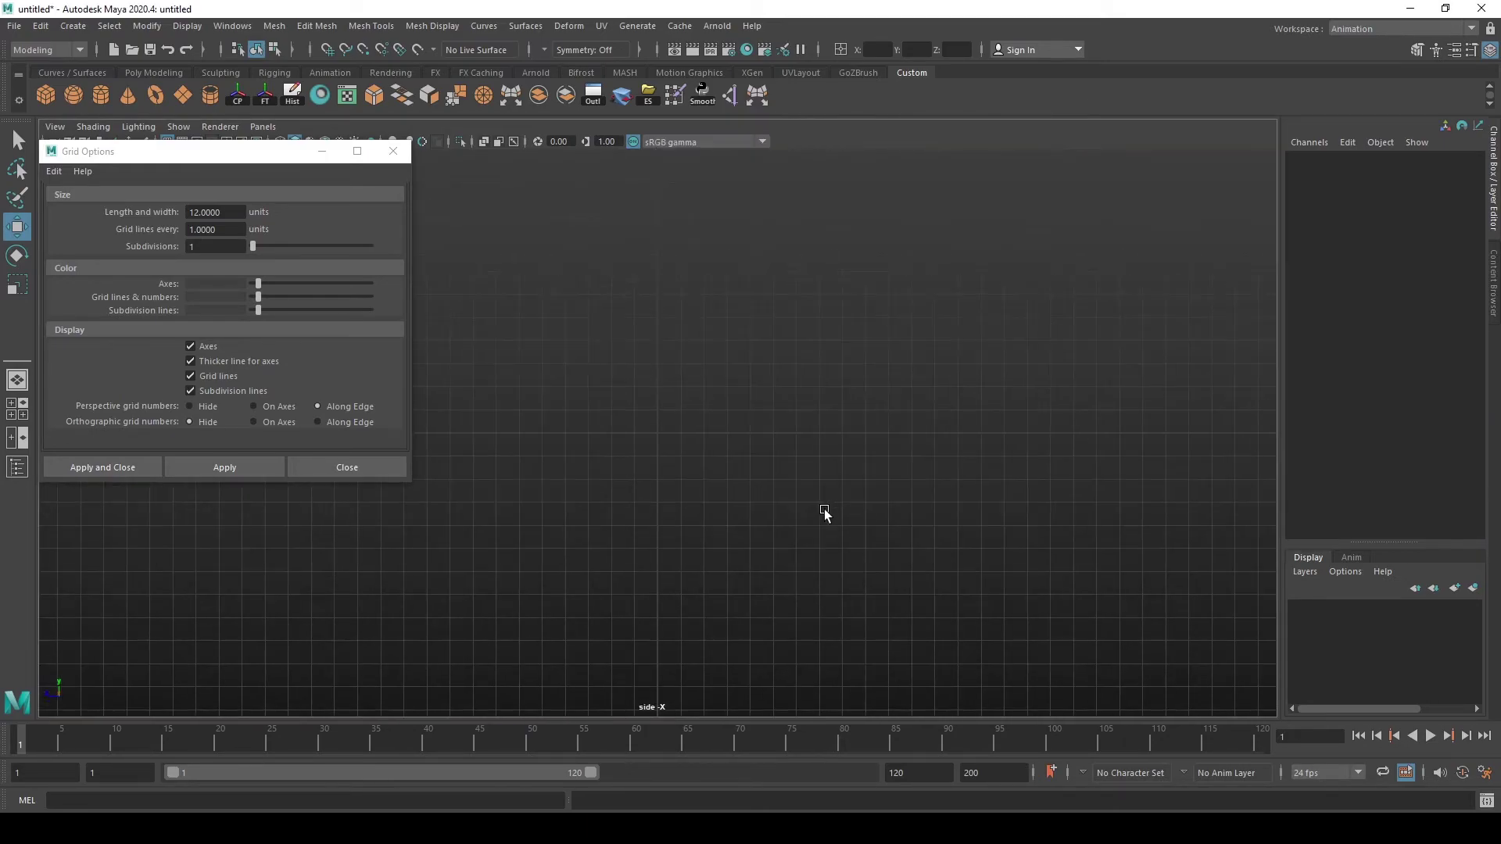
click(337, 422)
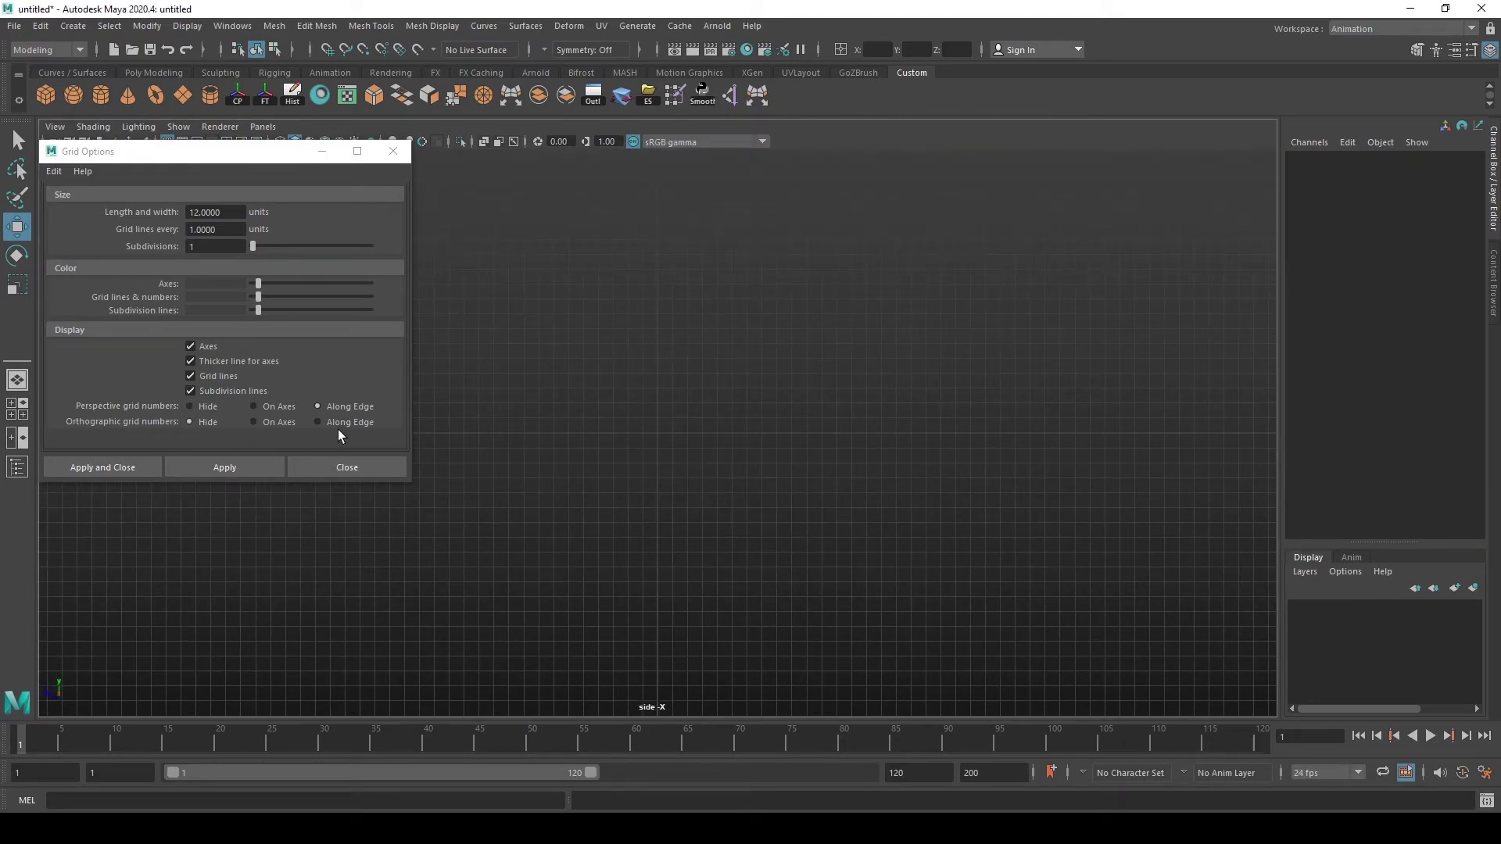
click(233, 463)
scroll(781, 608, down, 3)
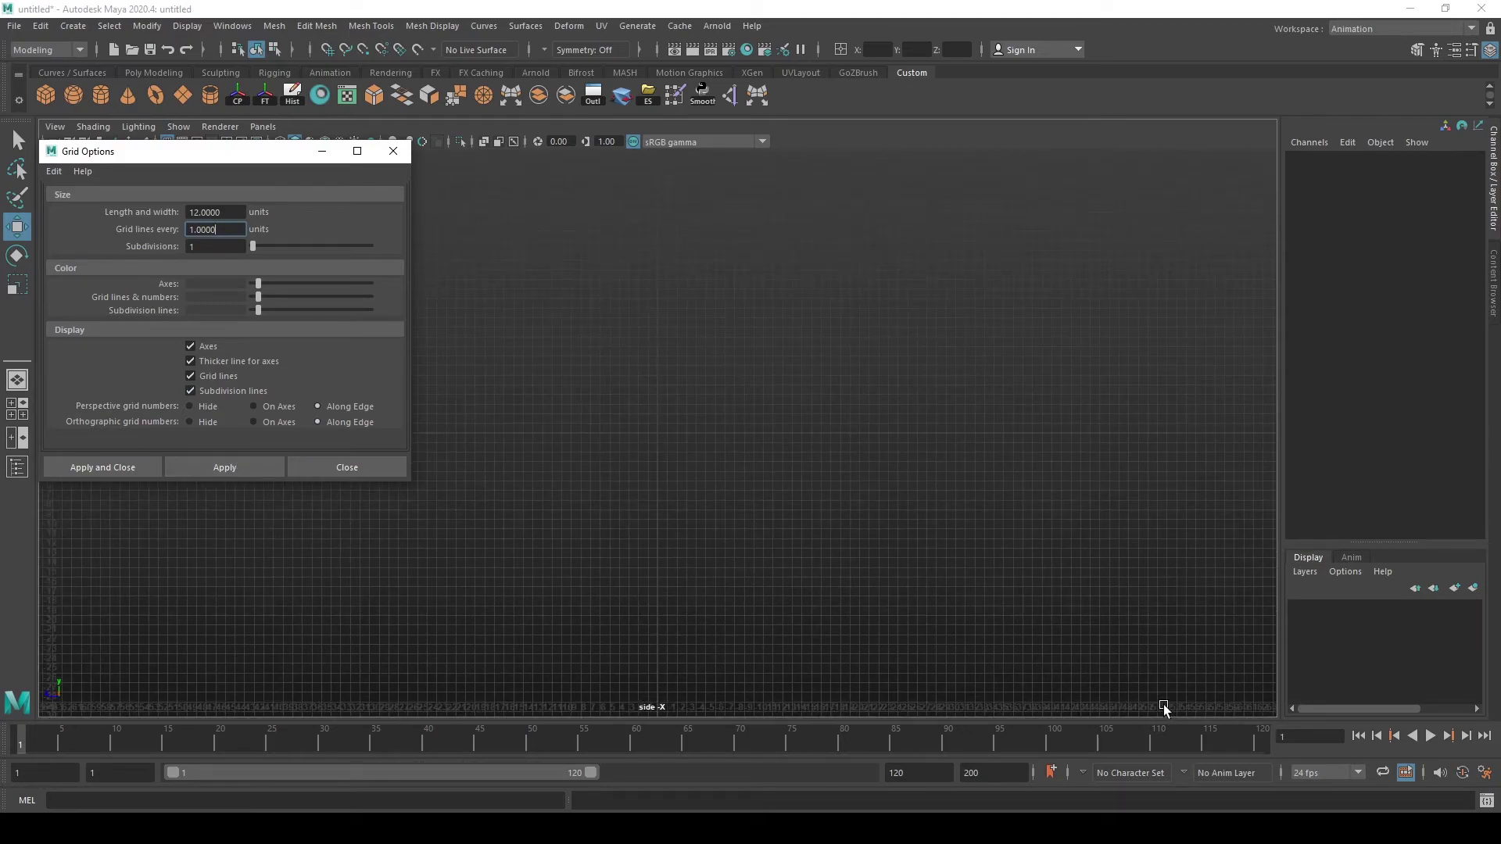
scroll(870, 626, up, 2)
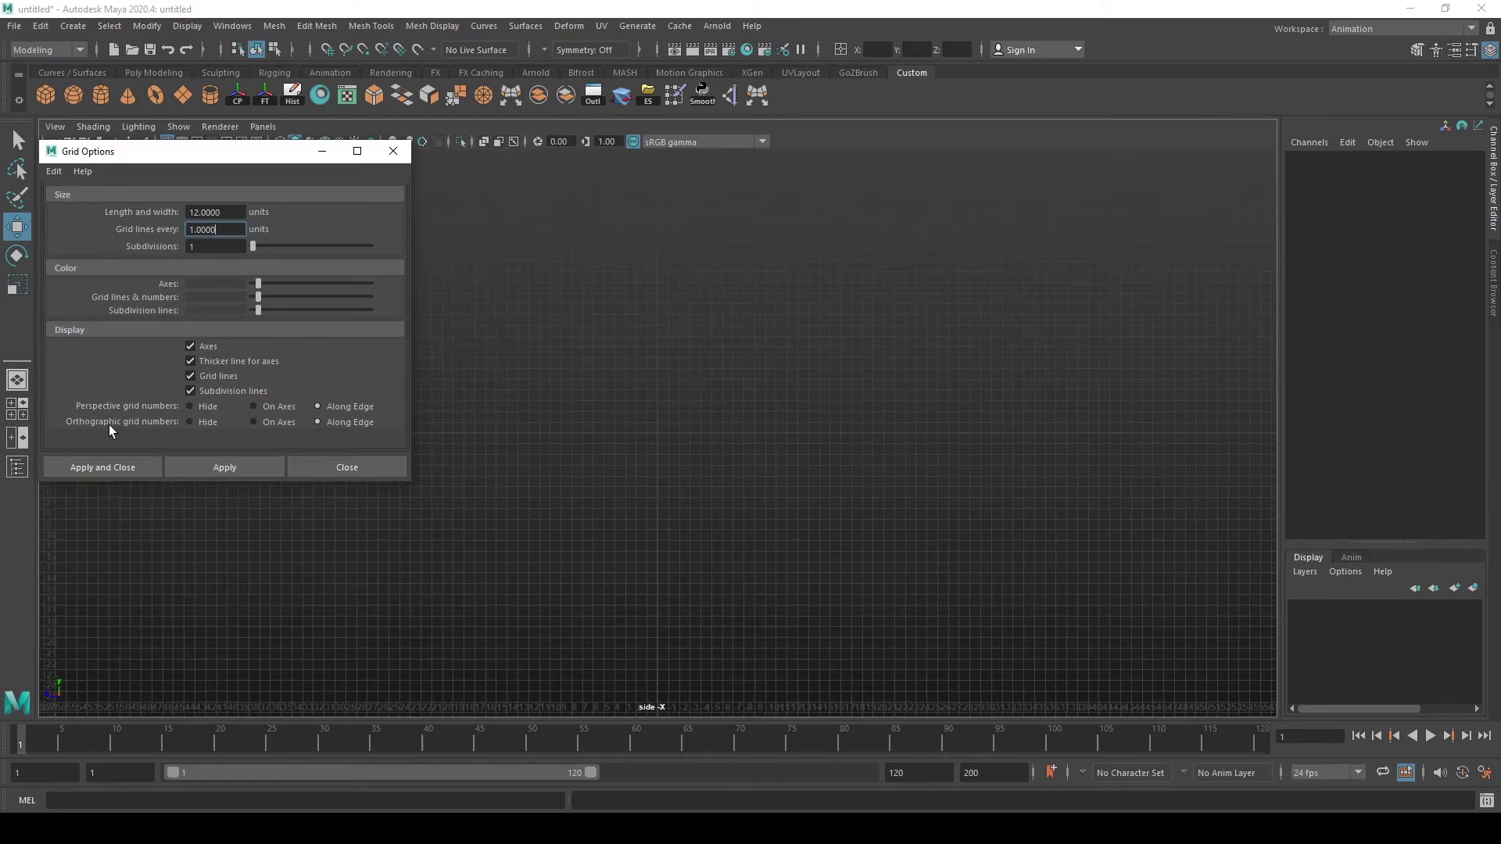
Step: Try orthographic grid numbers On Axes, then set them to Hide
drag(180, 157, 204, 152)
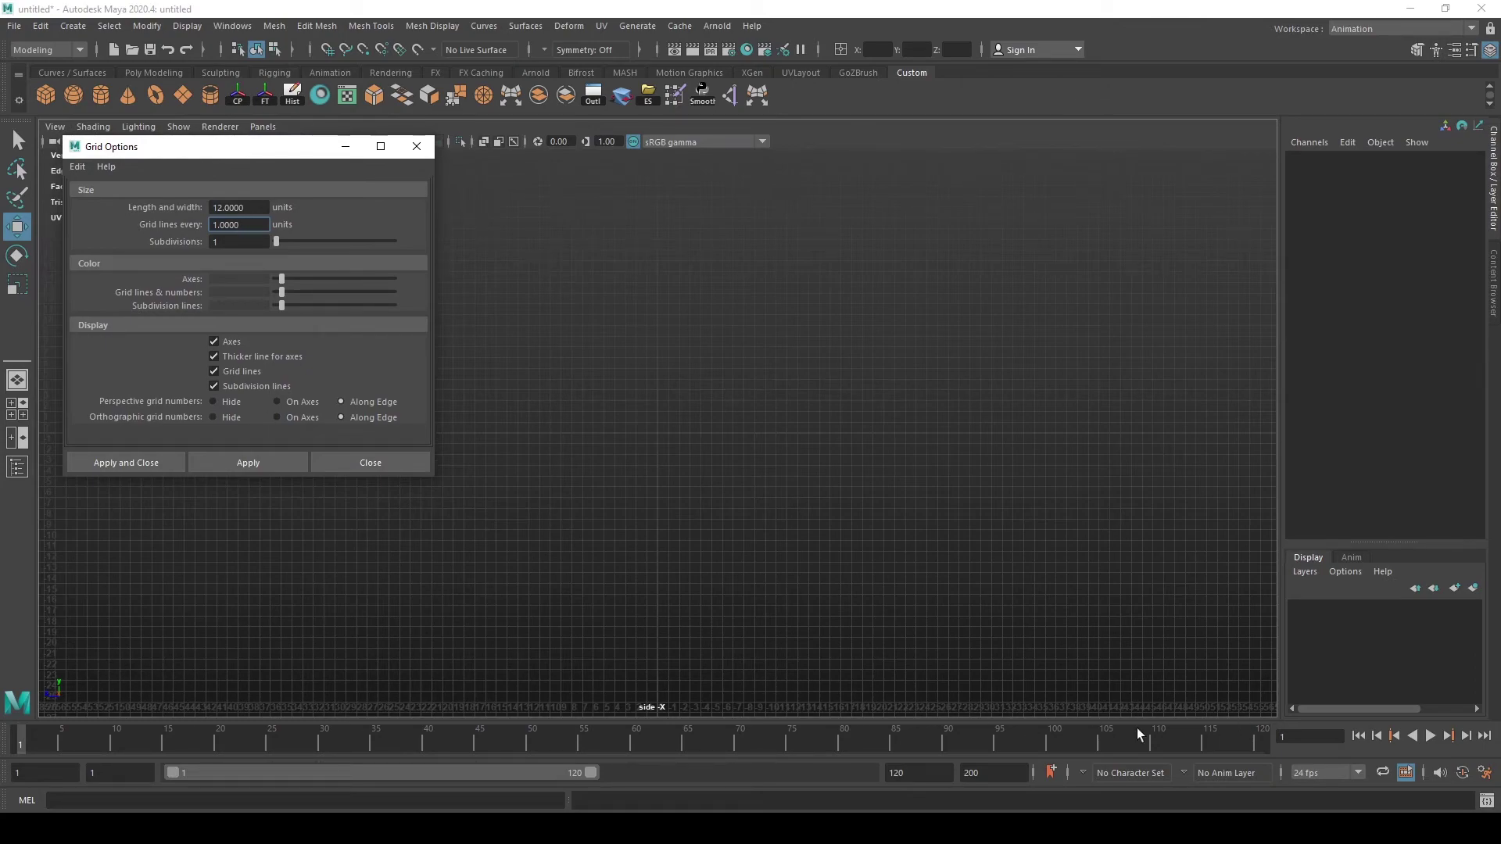
click(289, 419)
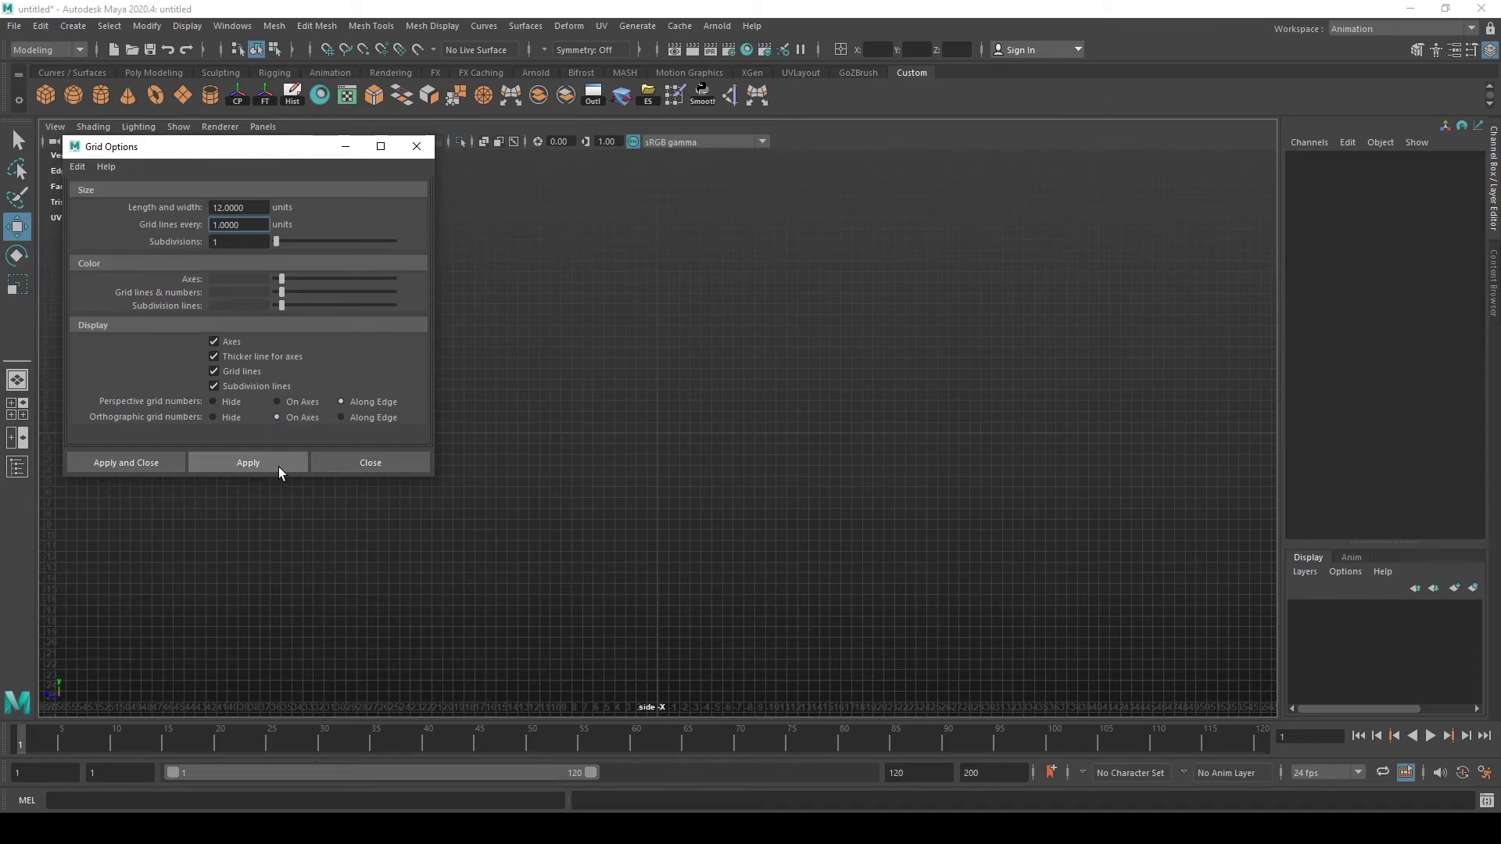
click(276, 463)
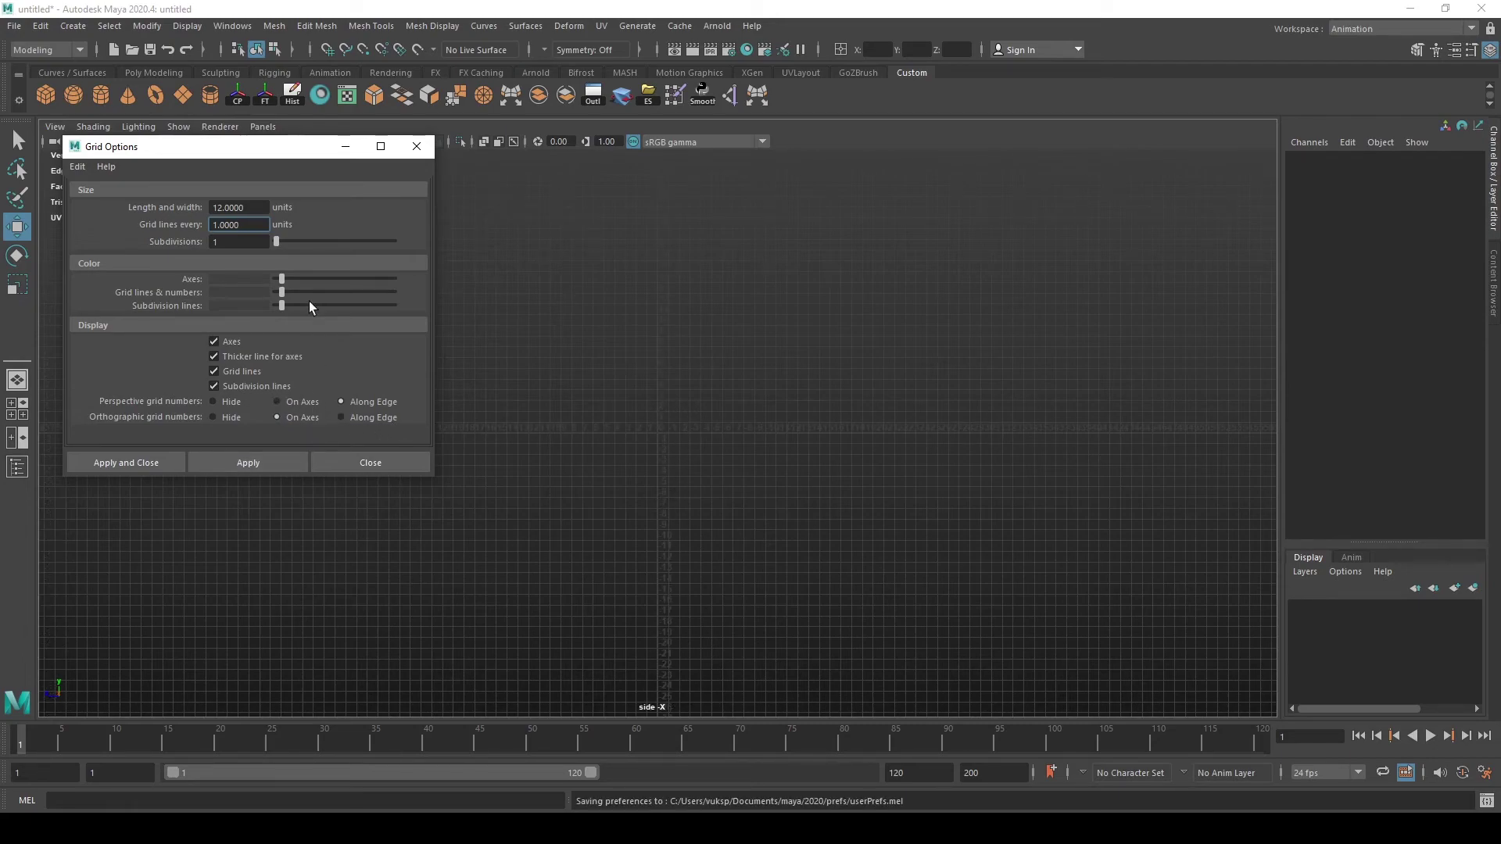
click(213, 418)
click(234, 461)
Step: Hide perspective grid numbers and return to the maximized perspective view
click(220, 402)
click(265, 461)
key(space)
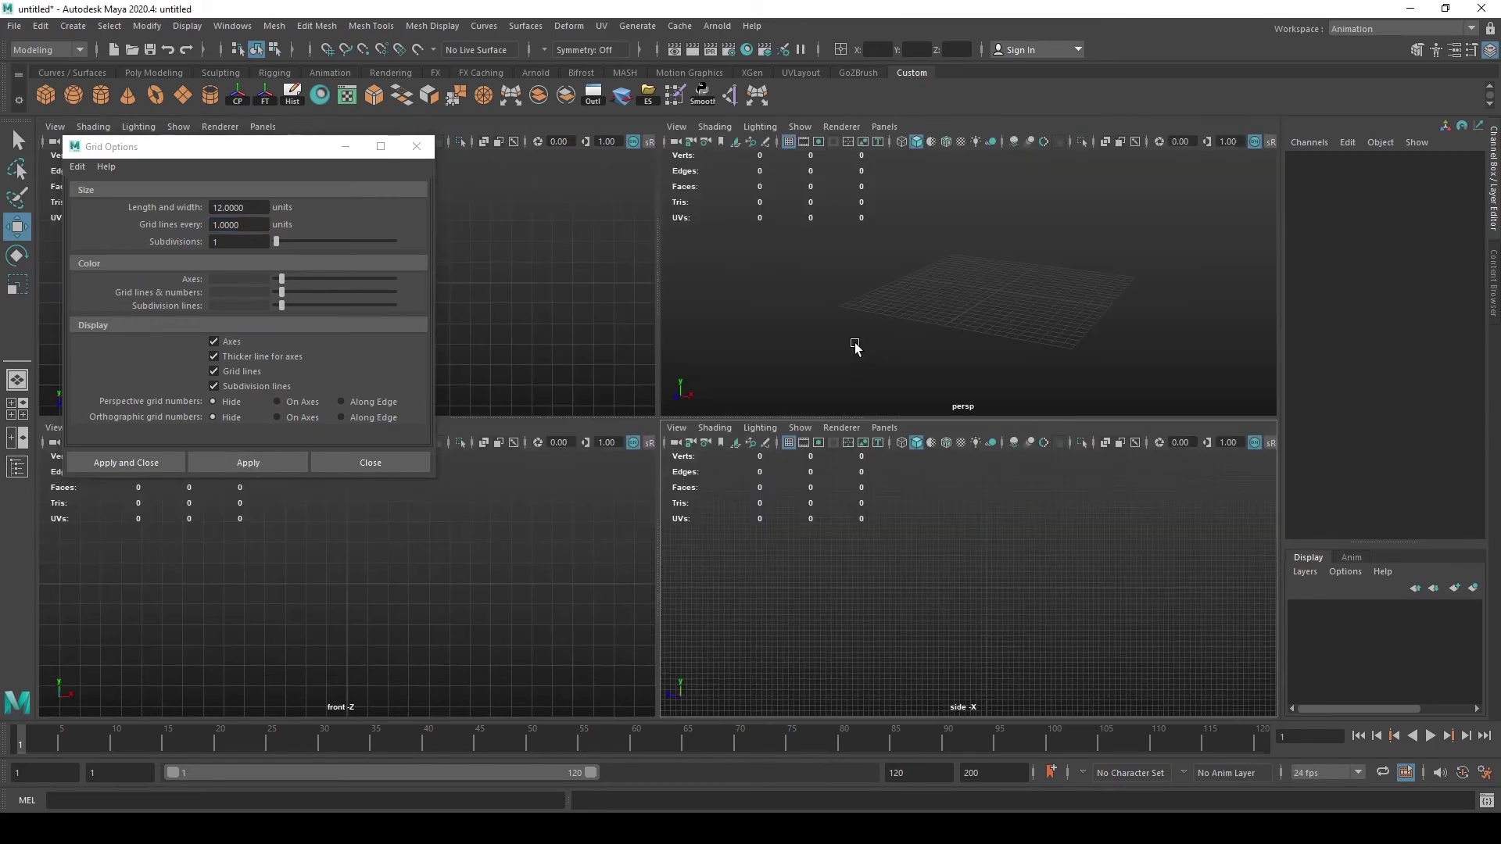
key(space)
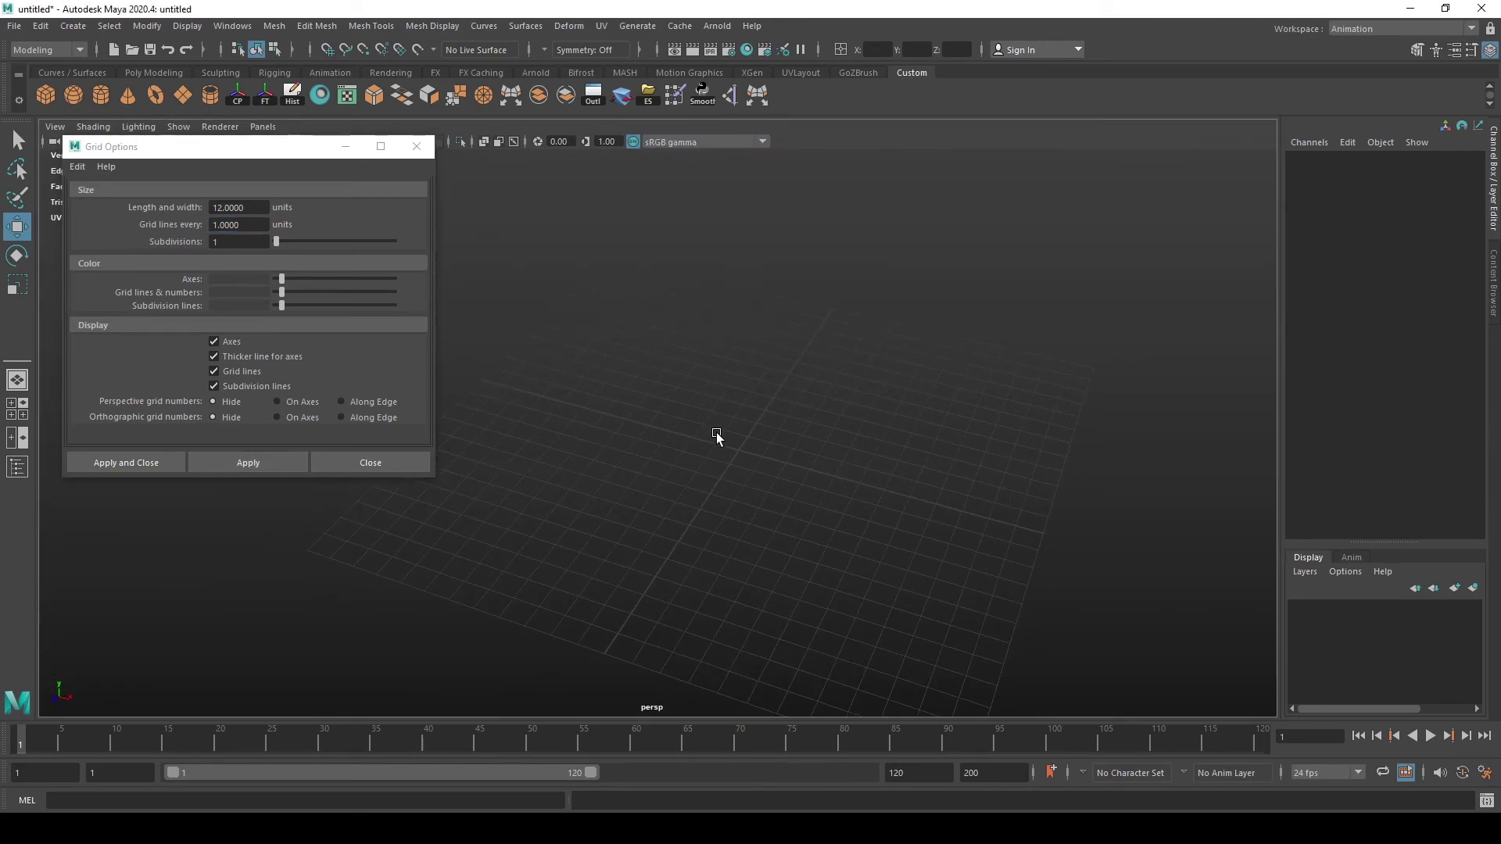
Step: Turn Thicker line for axes off and back on, applying each change
alt+drag(716, 433, 727, 453)
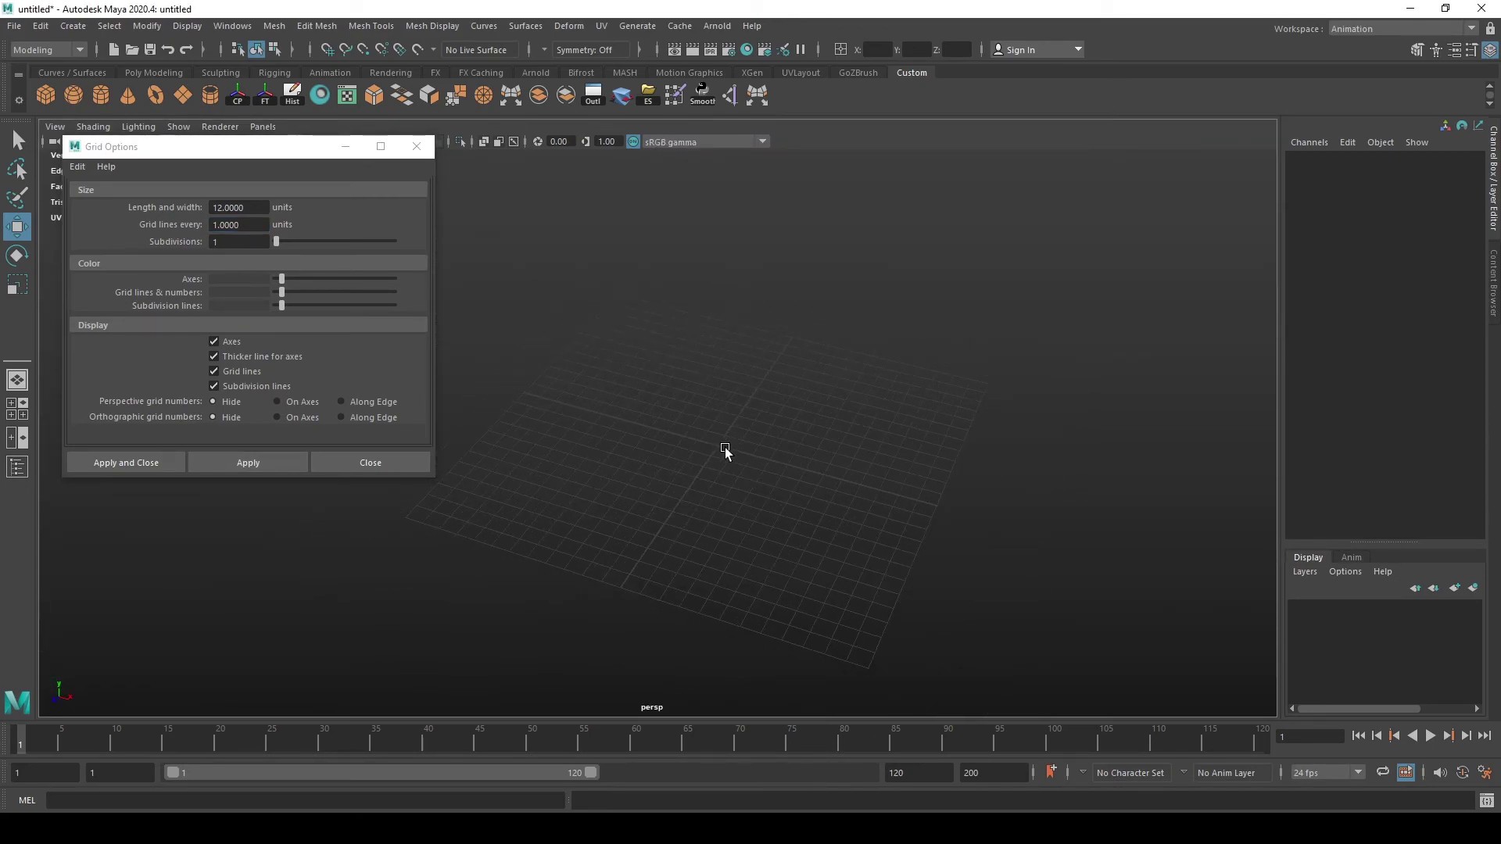
click(214, 356)
click(251, 463)
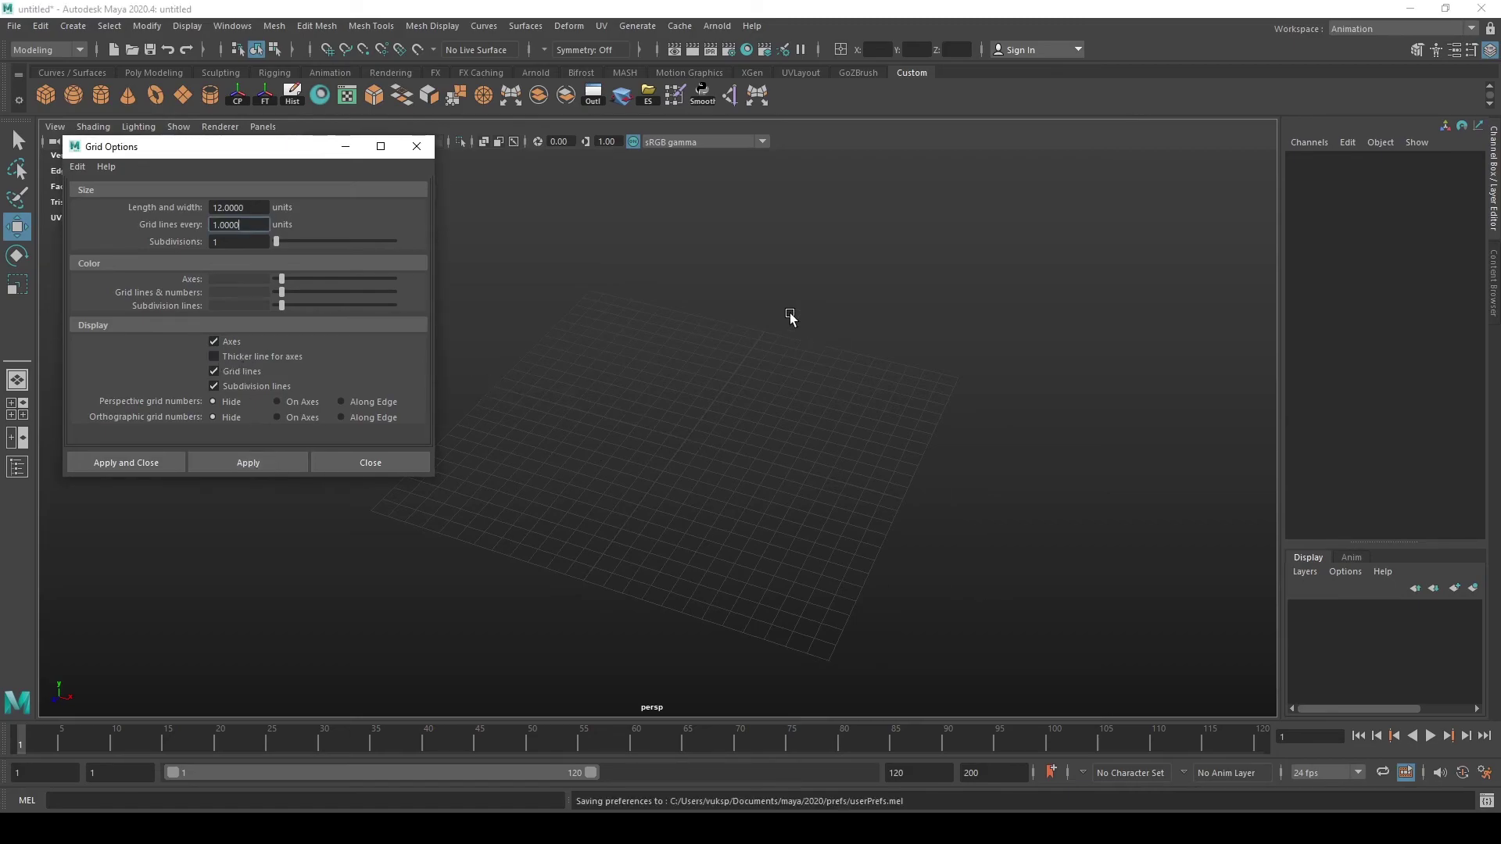
alt+drag(790, 315, 672, 412)
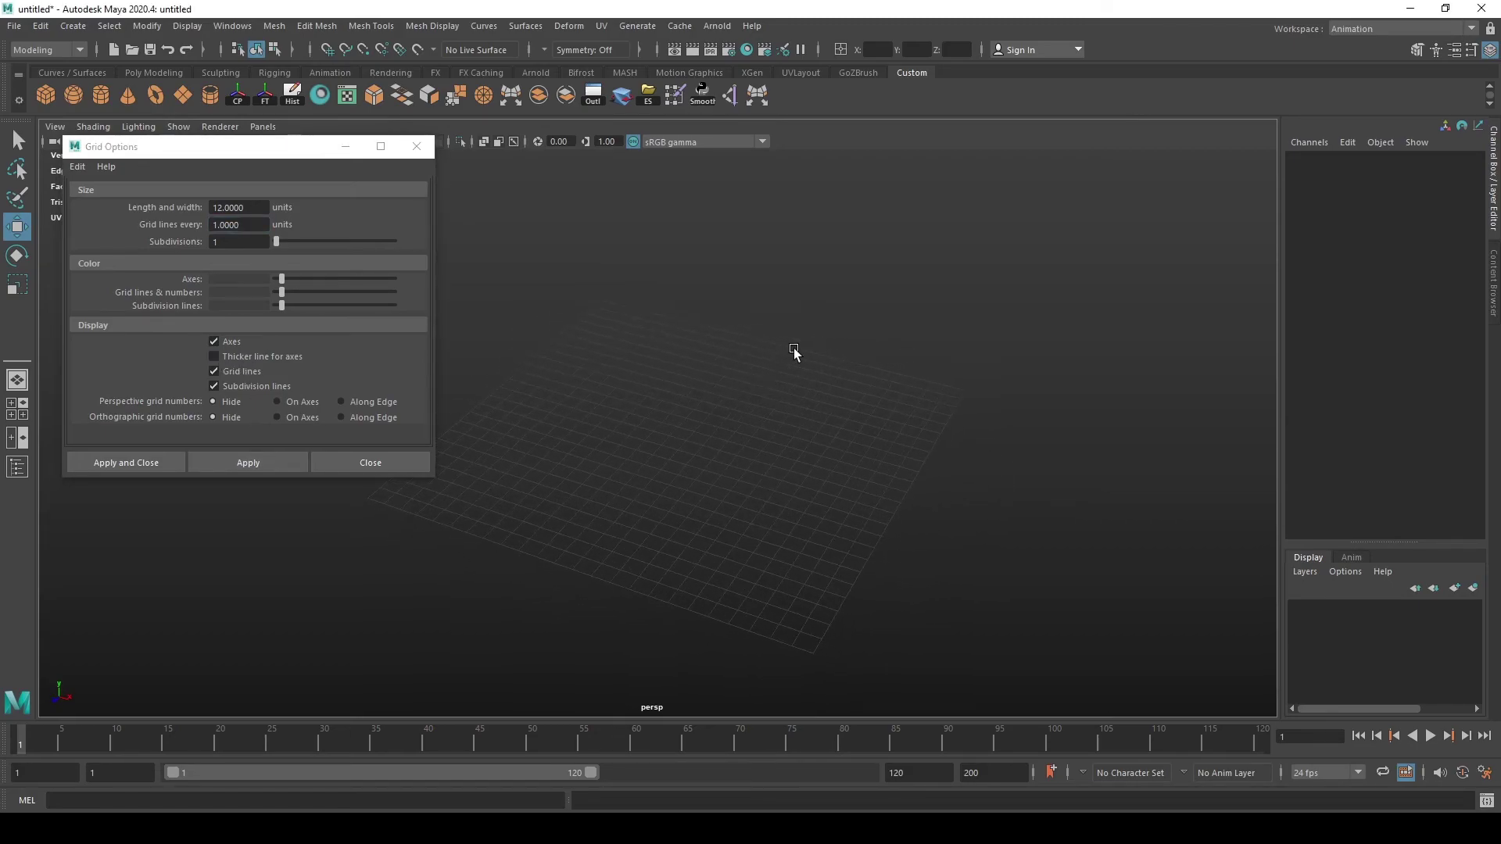
click(233, 356)
click(272, 466)
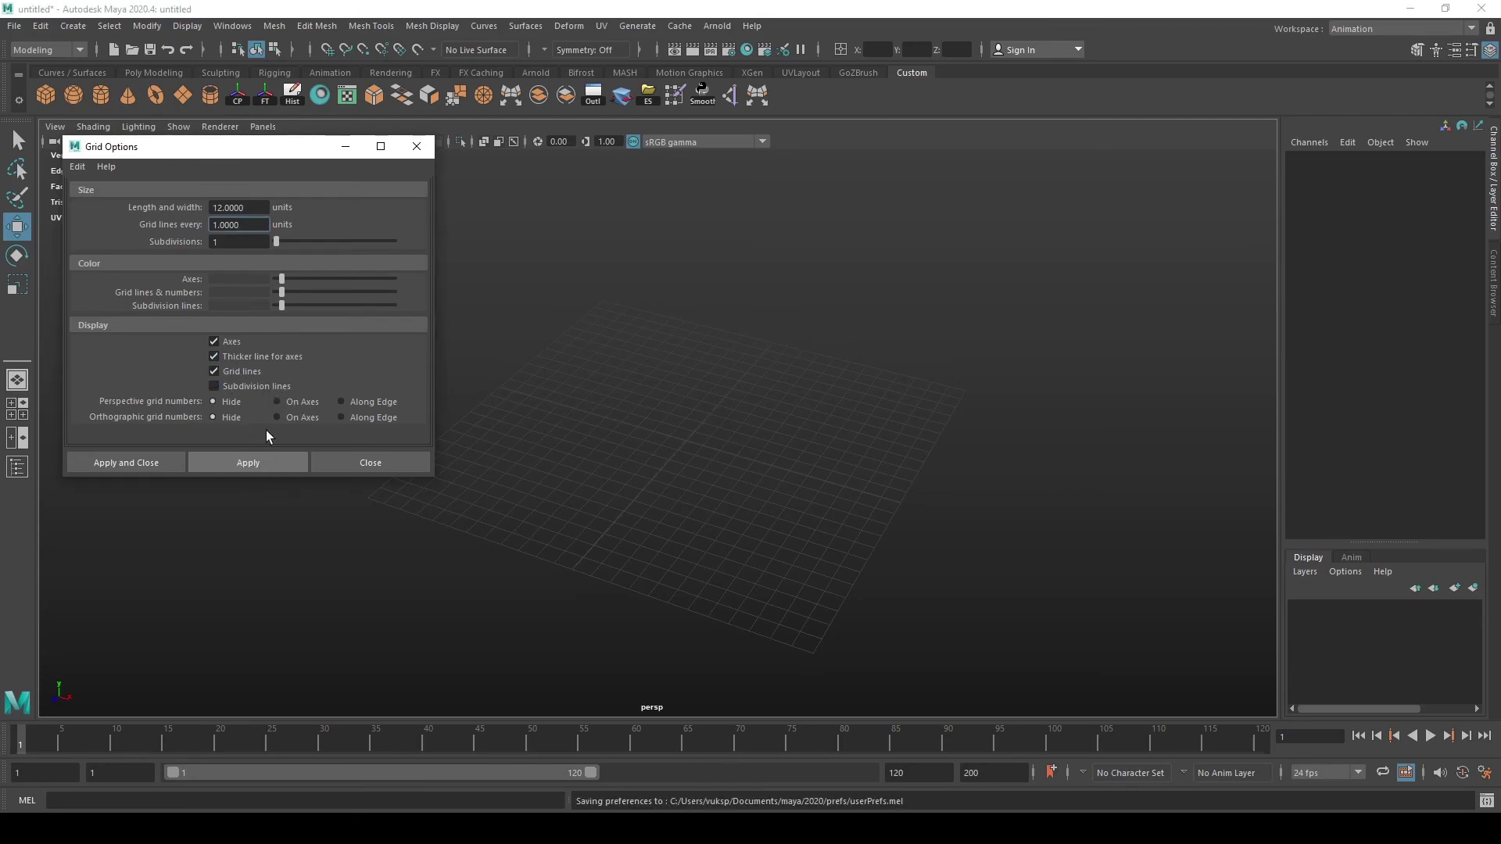
Step: Set grid Subdivisions to 2 and apply
key(Tab)
text(2)
click(283, 462)
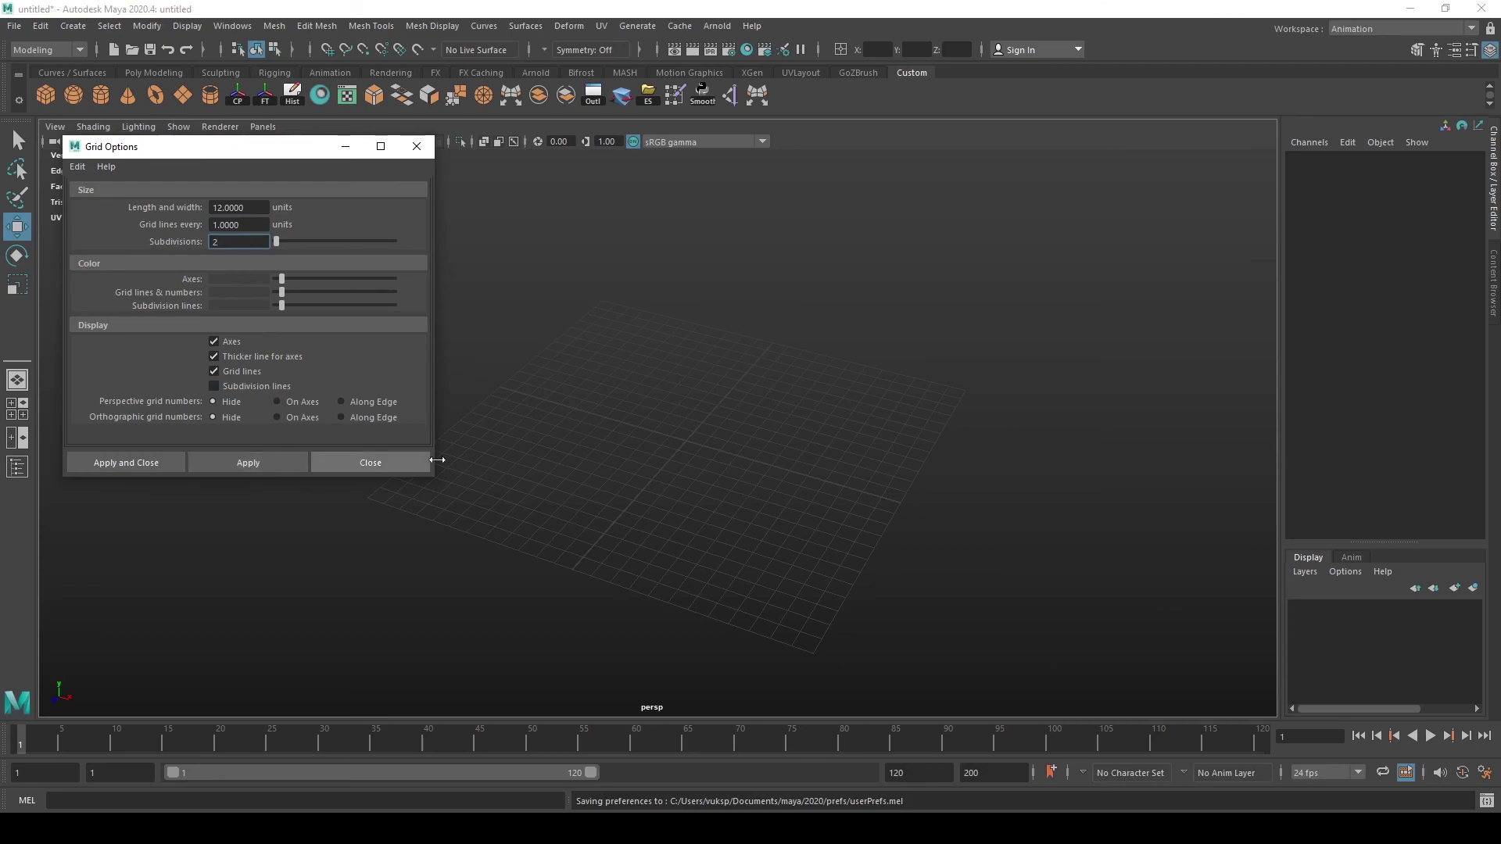
Step: Hide and reshow the grid axes, then close Grid Options
click(255, 458)
click(219, 342)
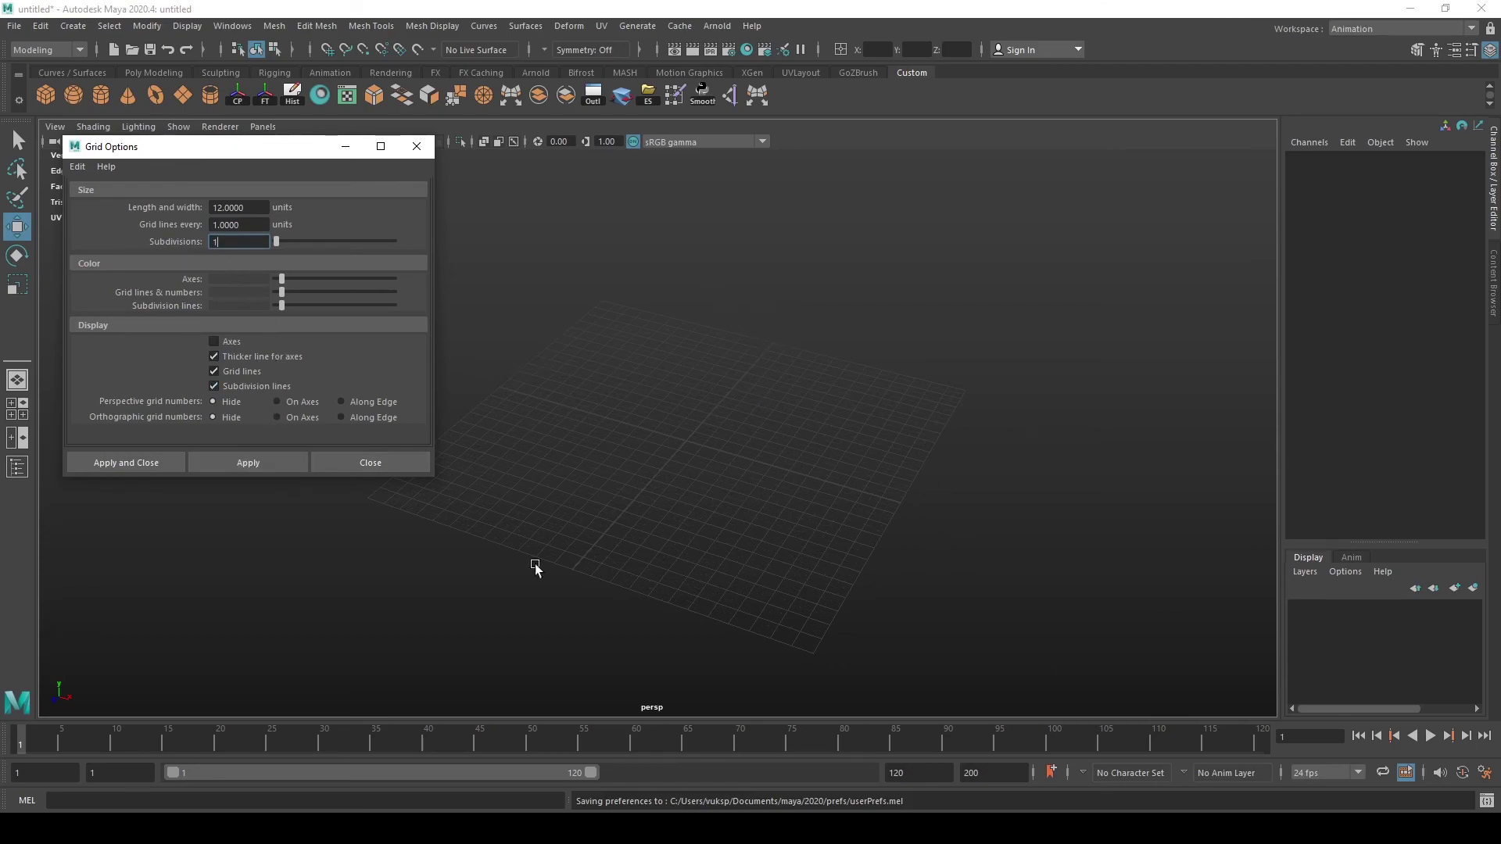
click(257, 464)
click(235, 343)
click(255, 462)
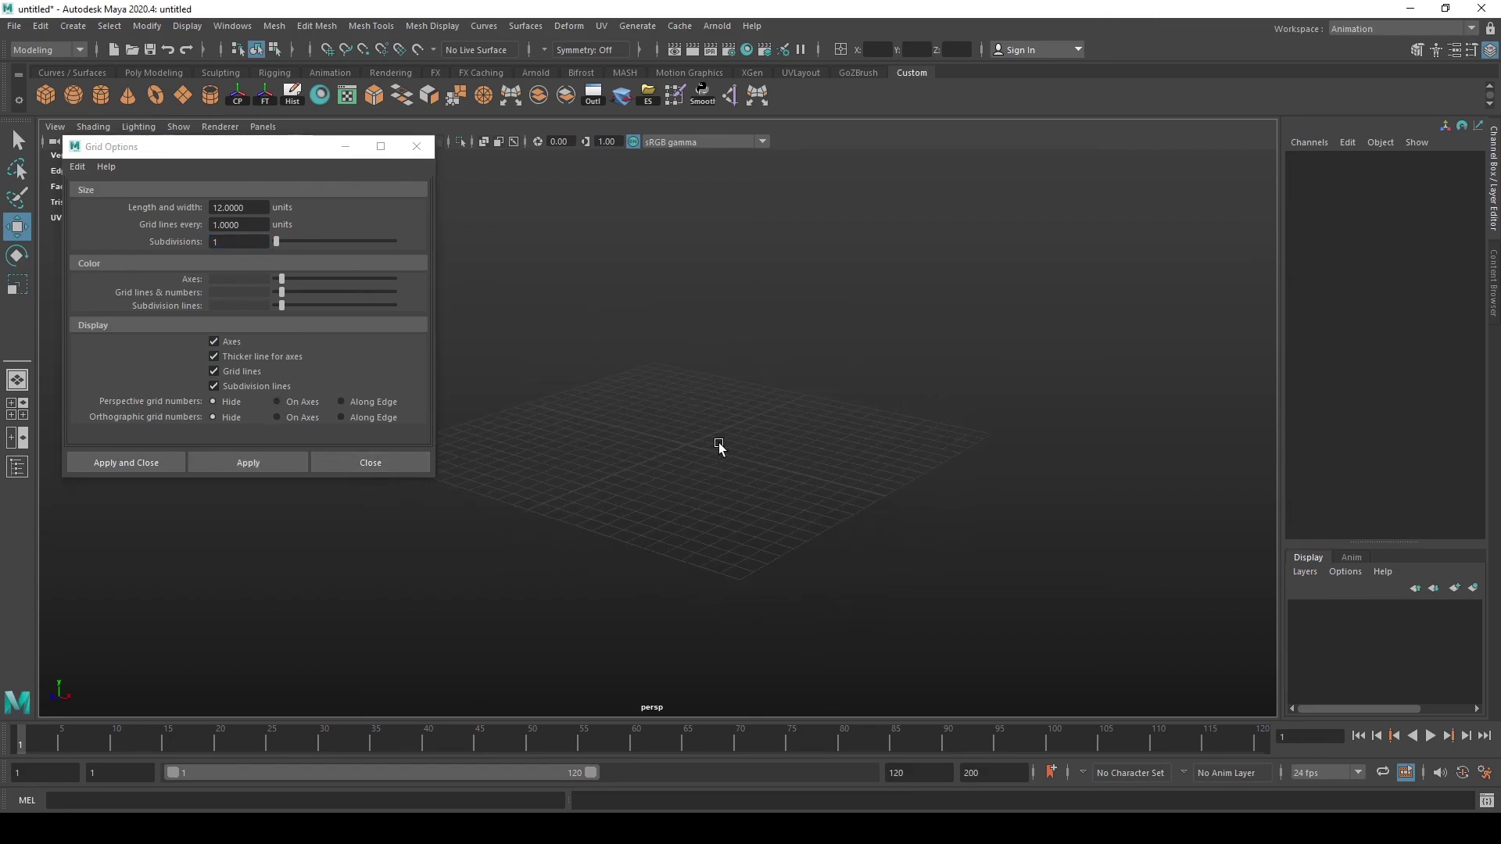
click(416, 146)
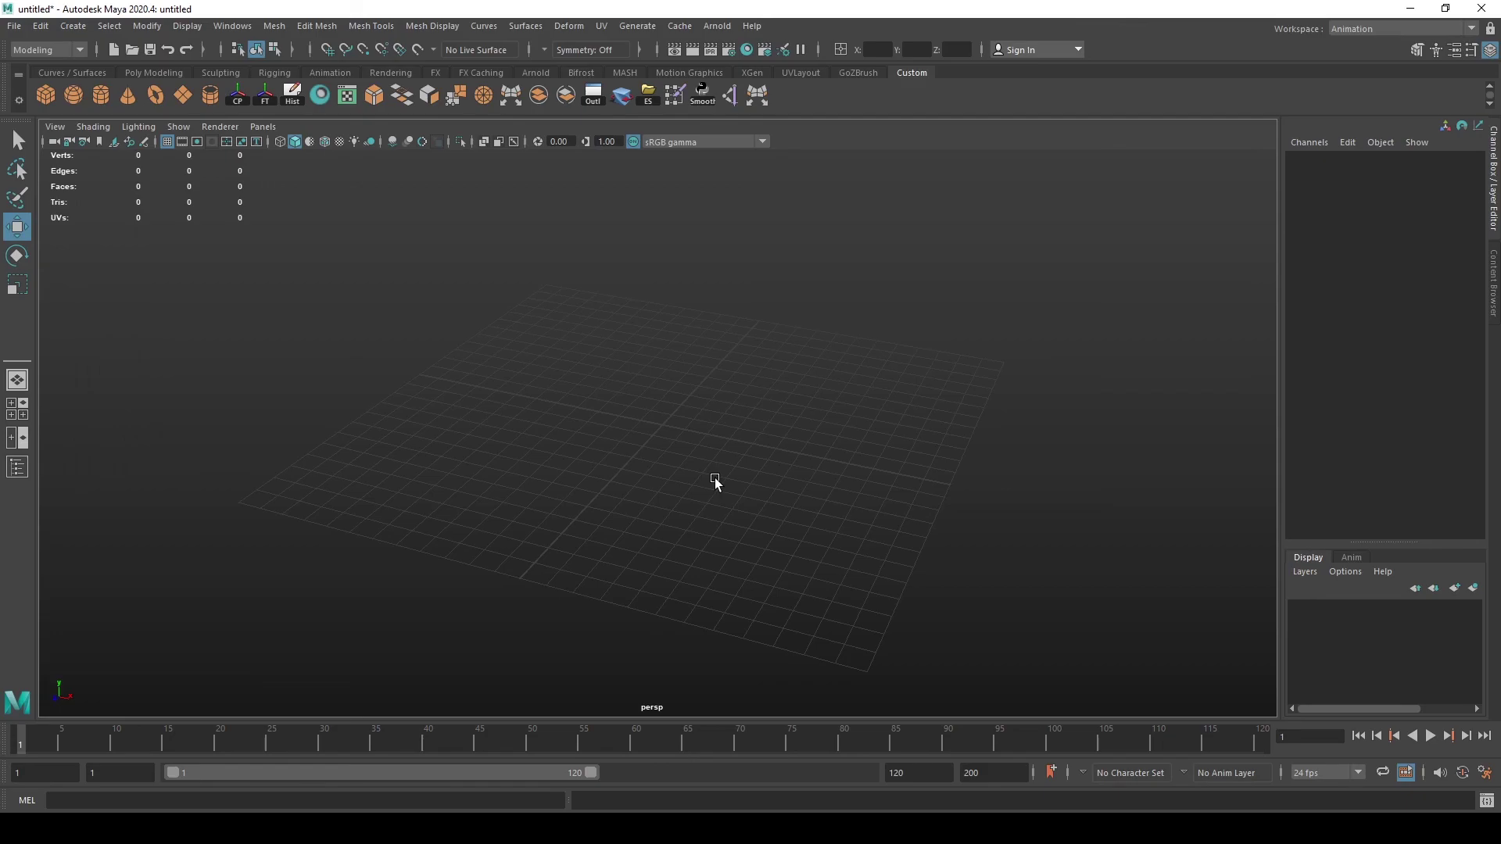
alt+drag(831, 505, 823, 469)
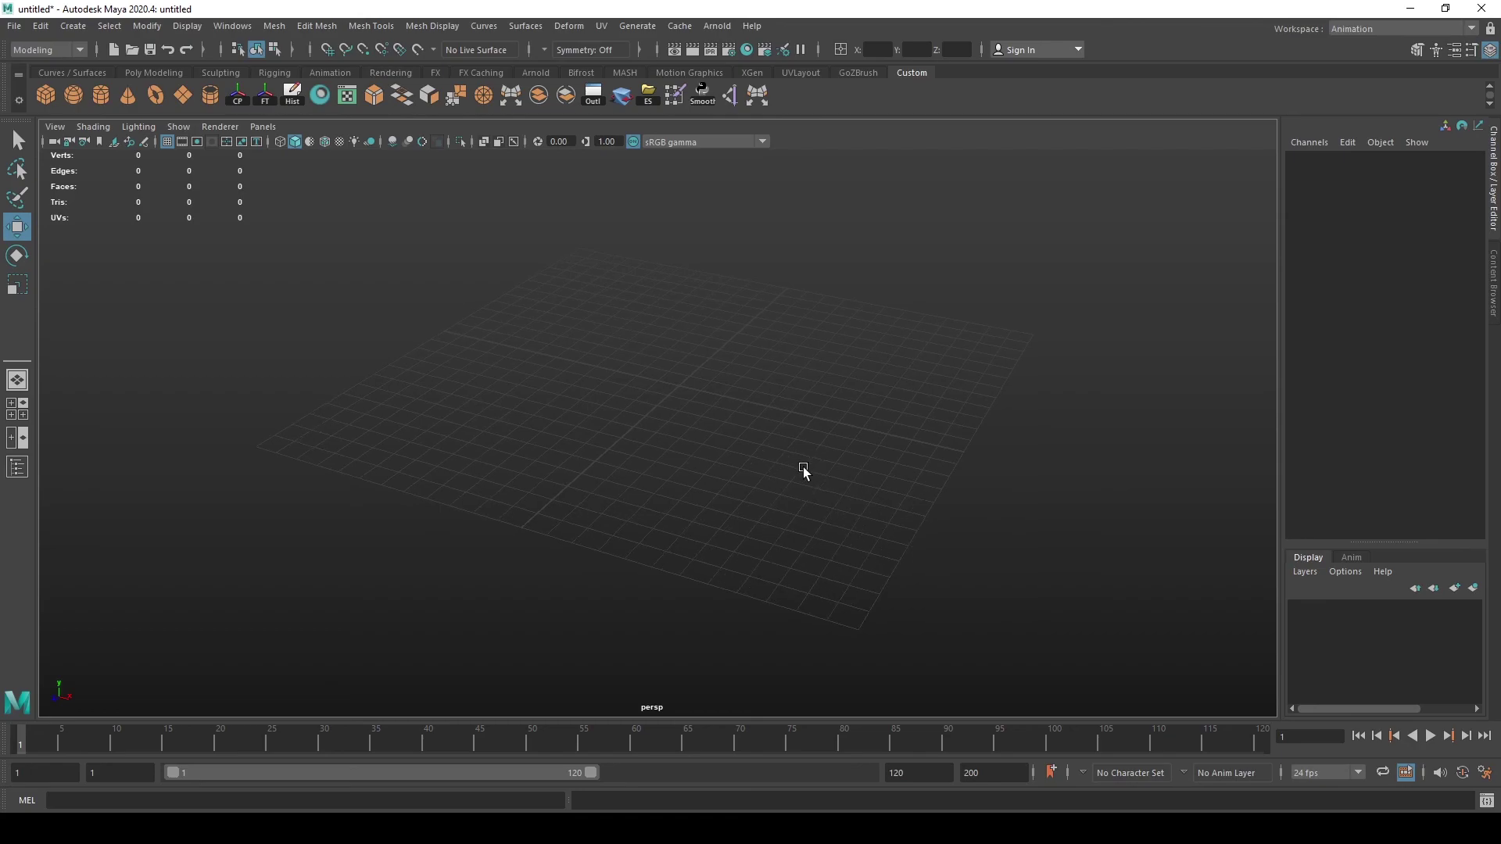